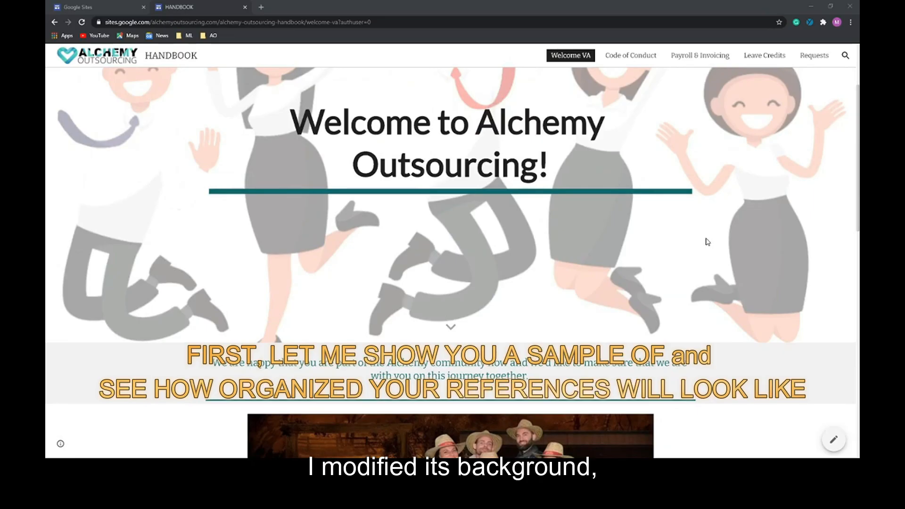
# - Browse the Code of Conduct, Leave Credits, Requests and Welcome VA pages
pyautogui.click(620, 59)
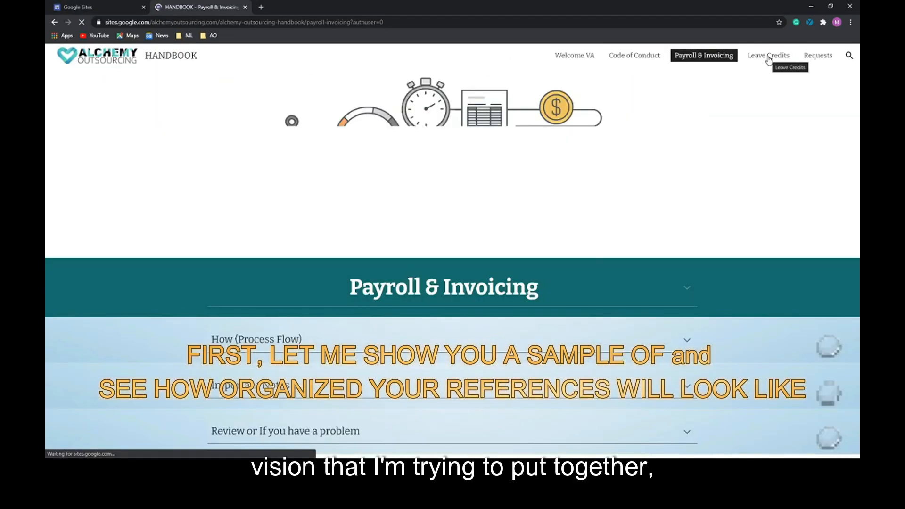
pyautogui.click(768, 56)
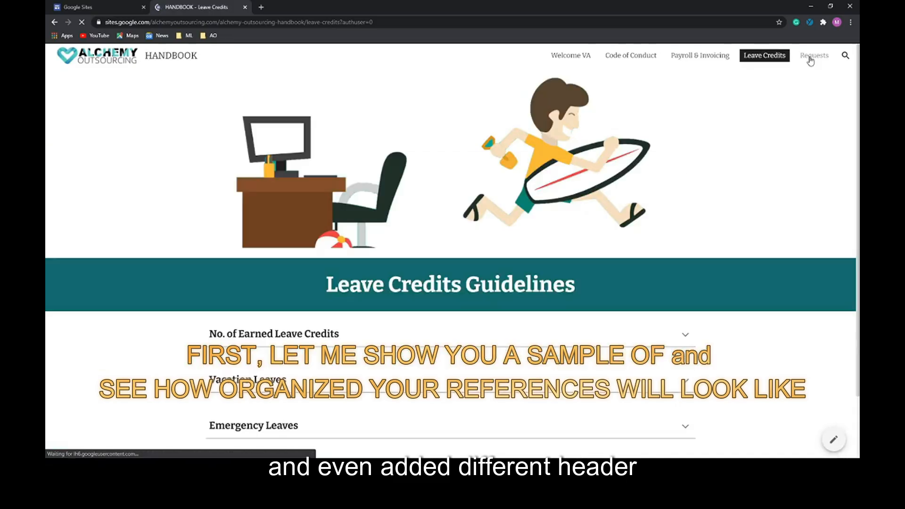
pyautogui.click(812, 57)
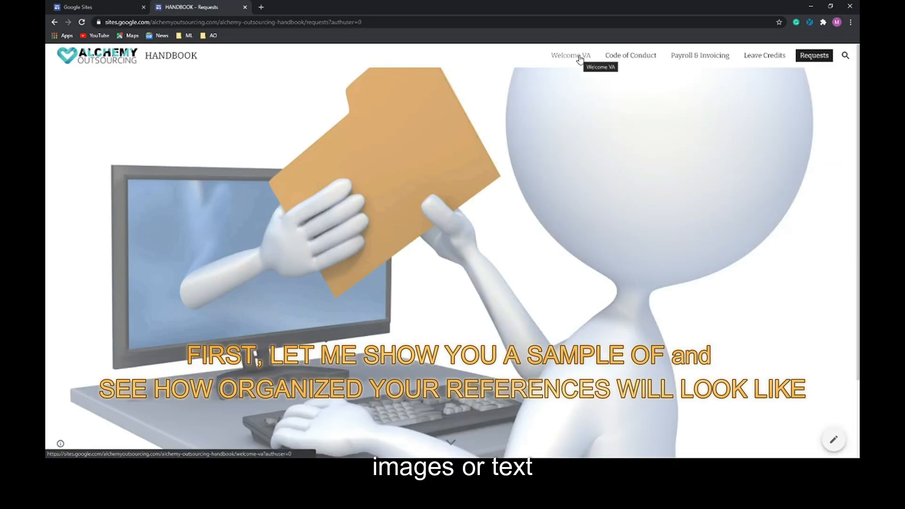
pyautogui.click(580, 57)
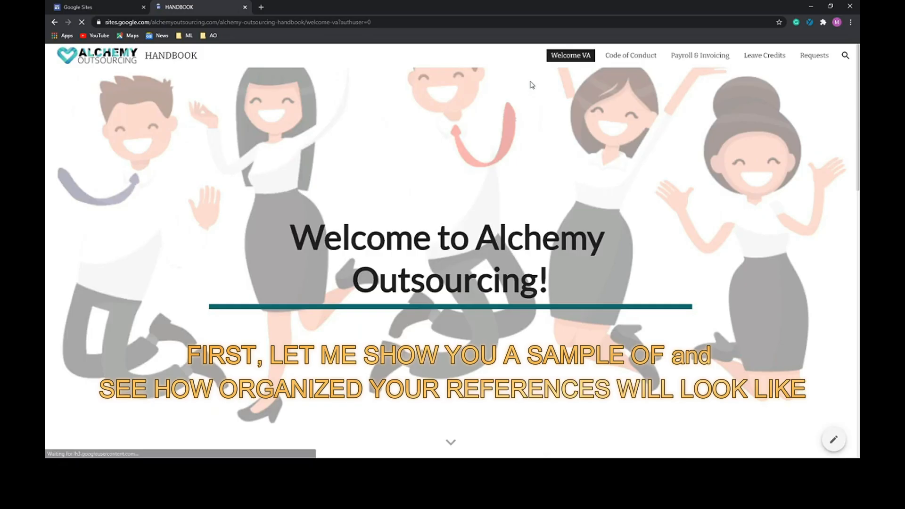
pyautogui.scroll(-5, 491, 162)
pyautogui.scroll(-6, 407, 290)
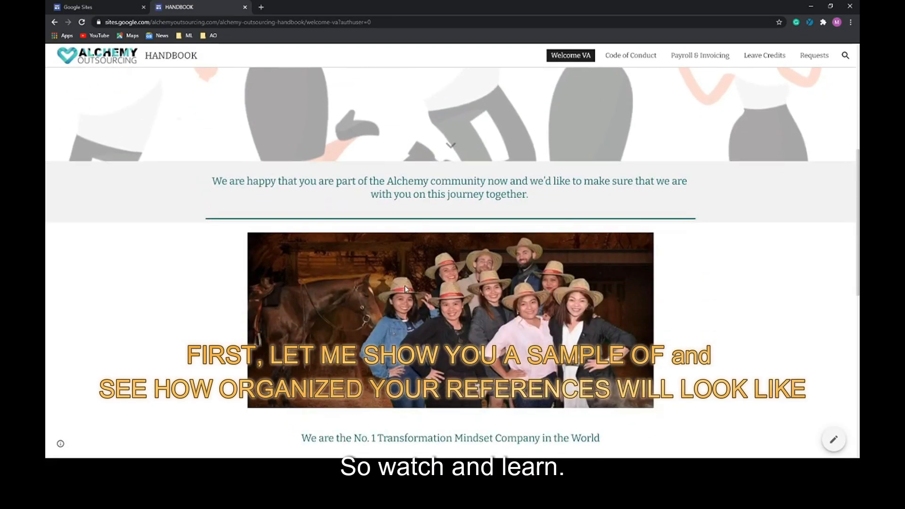
pyautogui.scroll(4, 405, 288)
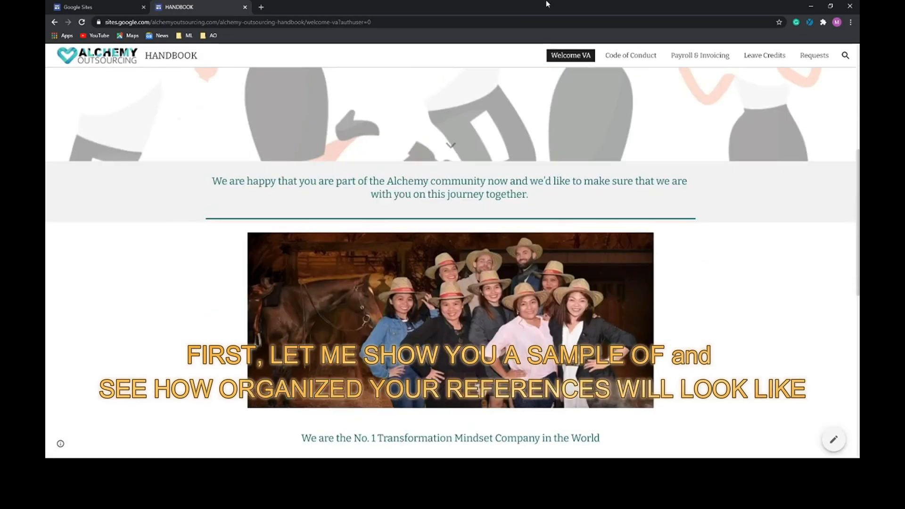
# - View Do's and Dont's, then expand How (Process Flow) on Payroll & Invoicing
pyautogui.click(625, 56)
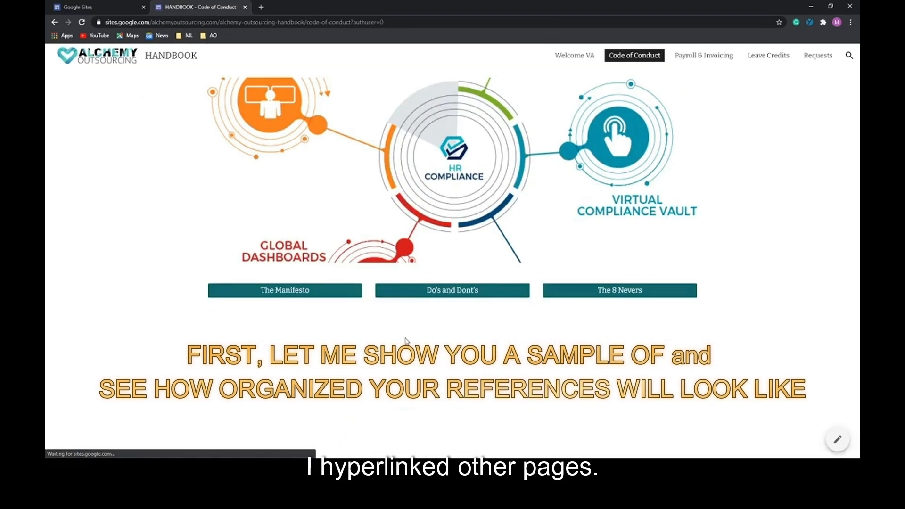
pyautogui.click(446, 299)
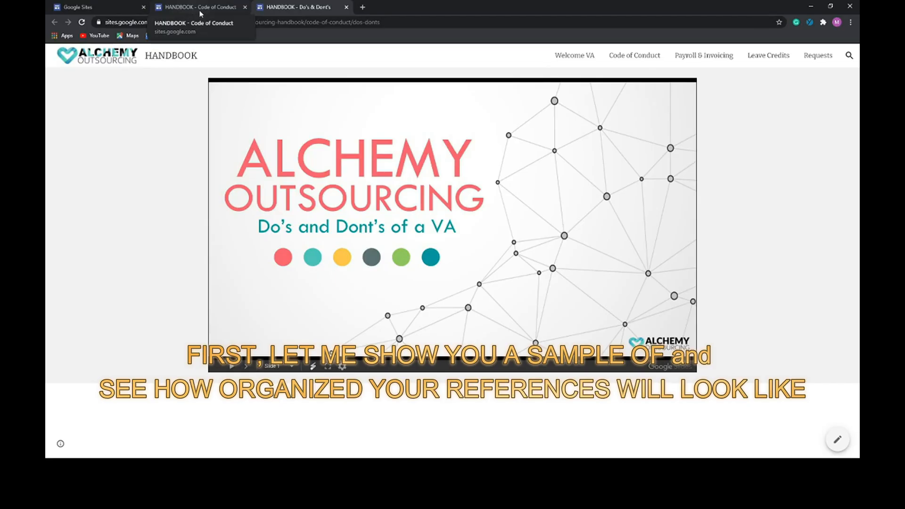
pyautogui.click(200, 11)
pyautogui.click(679, 56)
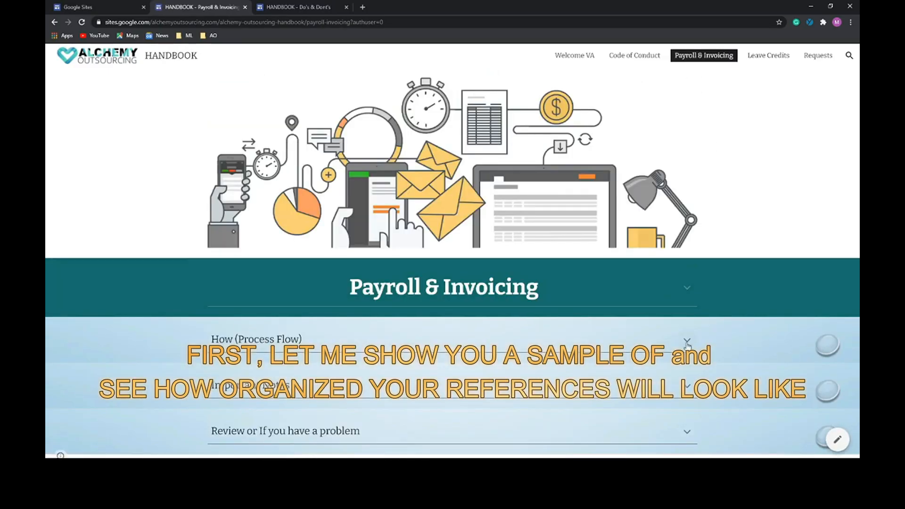
pyautogui.click(687, 341)
pyautogui.scroll(-3, 687, 346)
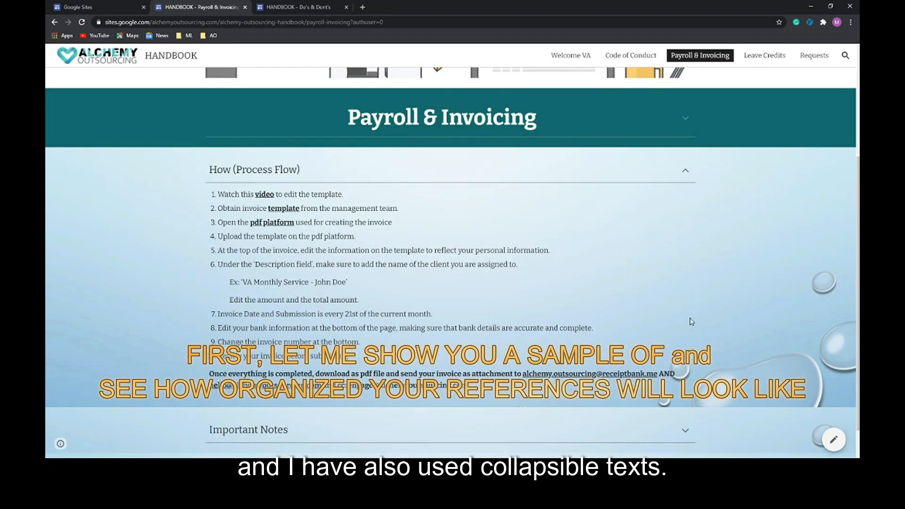
pyautogui.scroll(3, 691, 322)
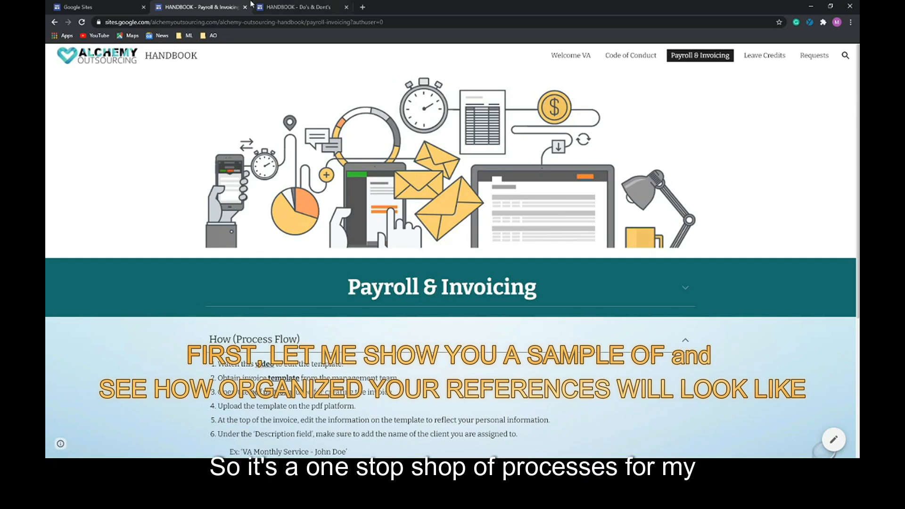
pyautogui.click(109, 7)
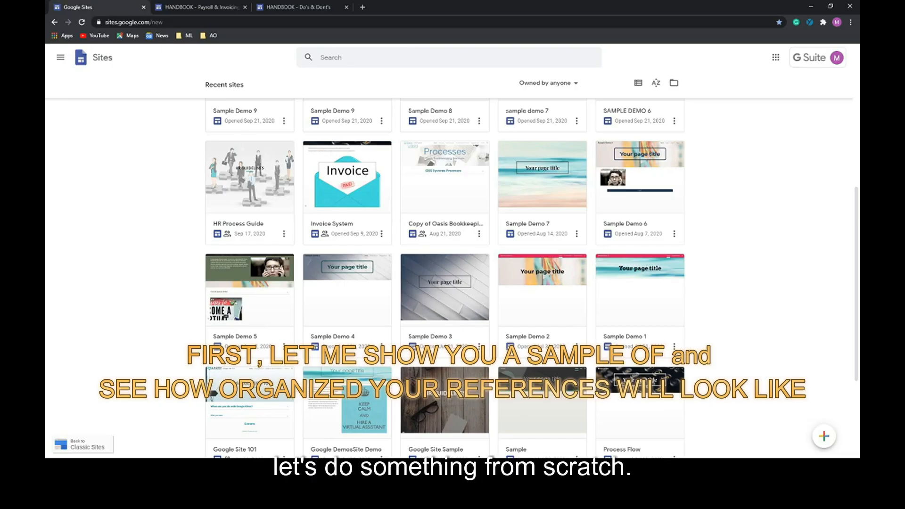
# - Launch Google Sites from the apps menu and start a Blank site
pyautogui.click(112, 23)
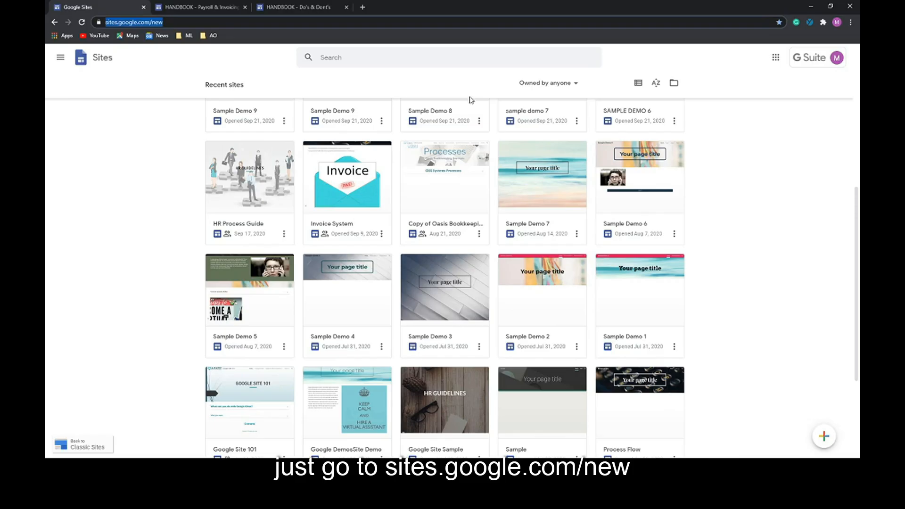
pyautogui.click(776, 58)
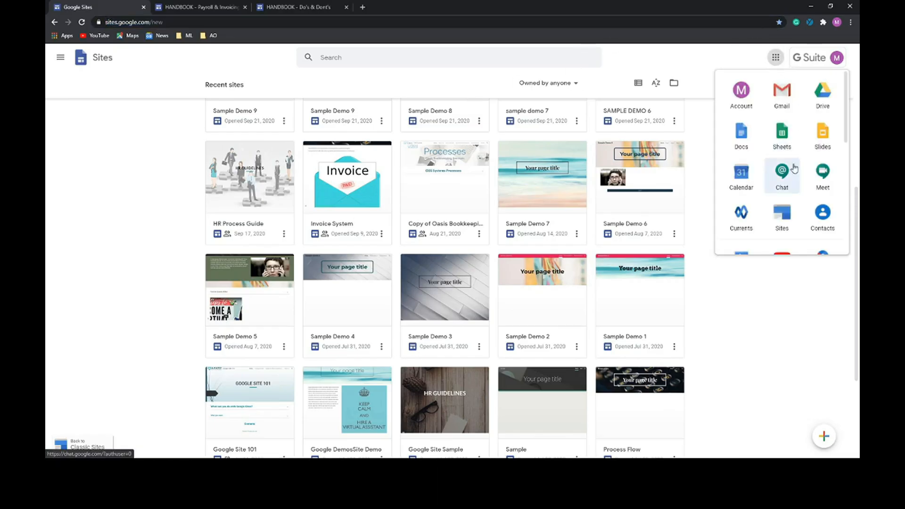
pyautogui.click(782, 217)
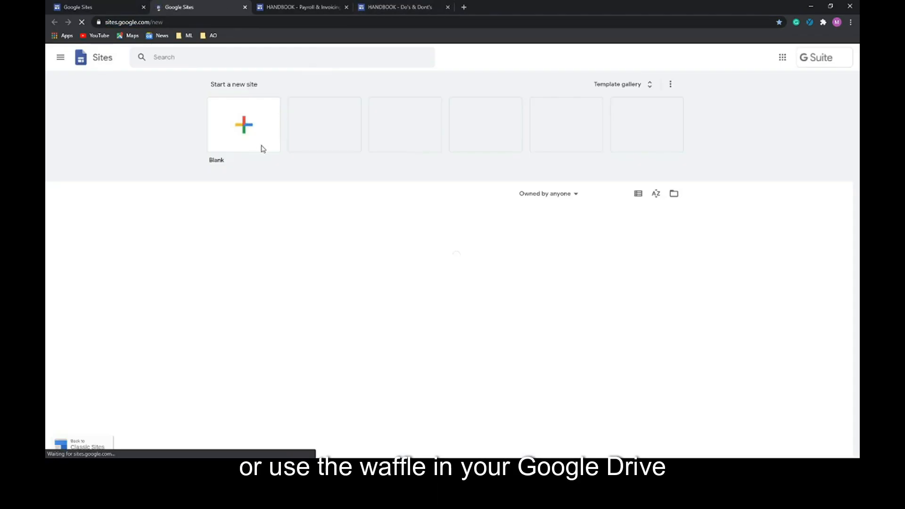
pyautogui.click(244, 124)
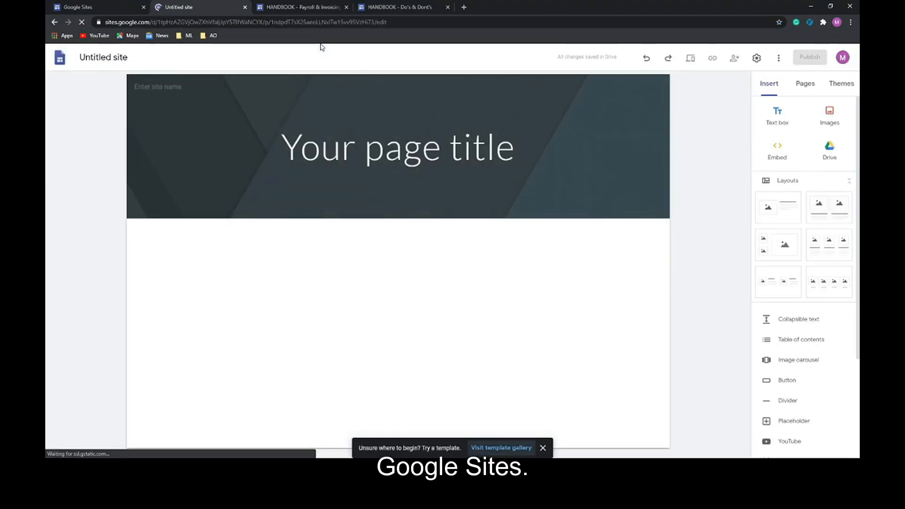
pyautogui.click(106, 11)
pyautogui.scroll(-3, 467, 293)
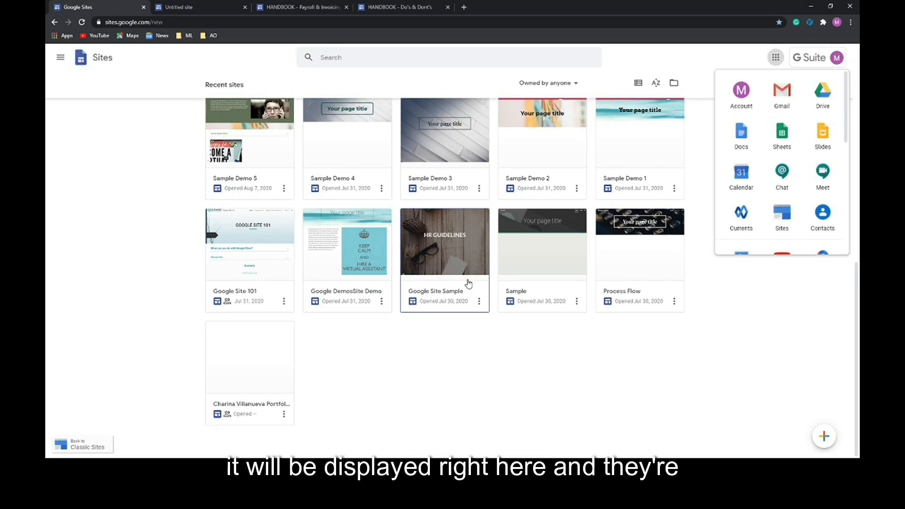
pyautogui.click(203, 7)
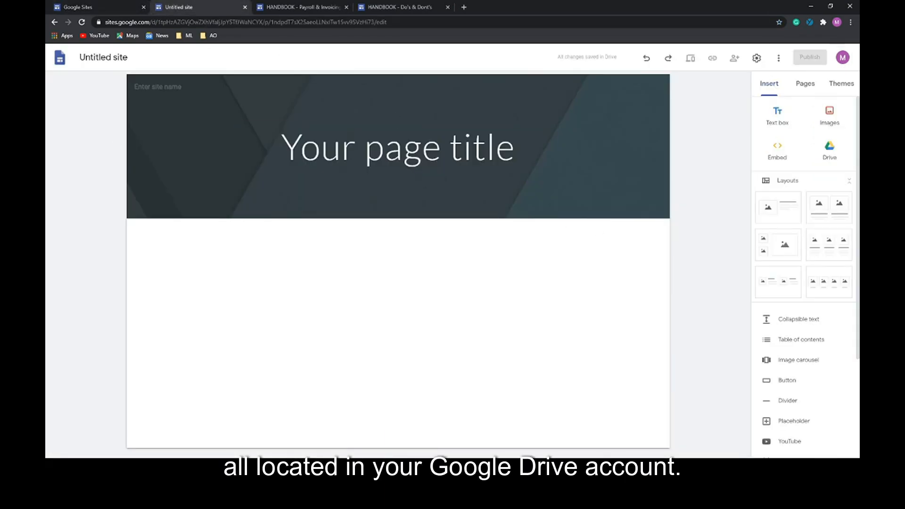
pyautogui.click(150, 59)
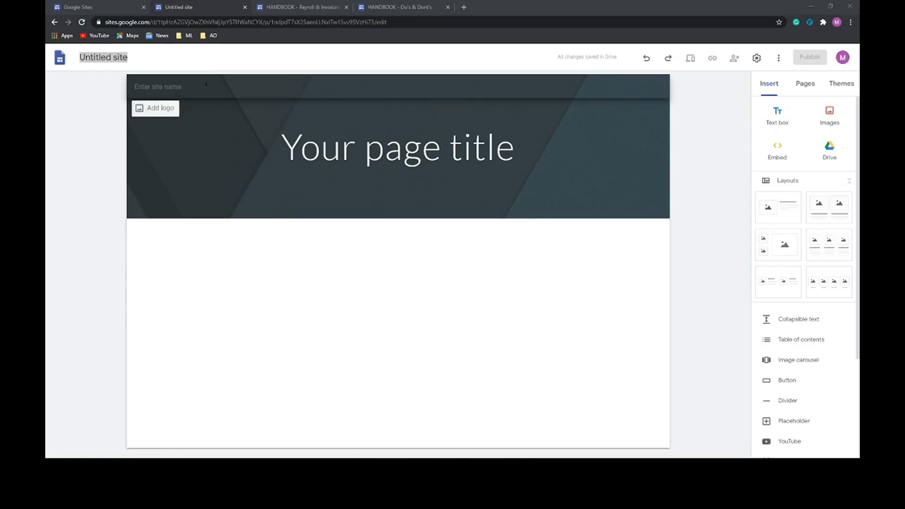
# - Rename the Untitled site to 'Sample Demo 6' and bring up the theme choices
pyautogui.click(153, 62)
pyautogui.hotkey('ctrl', 'a')
pyautogui.write('Sample Demo 6')
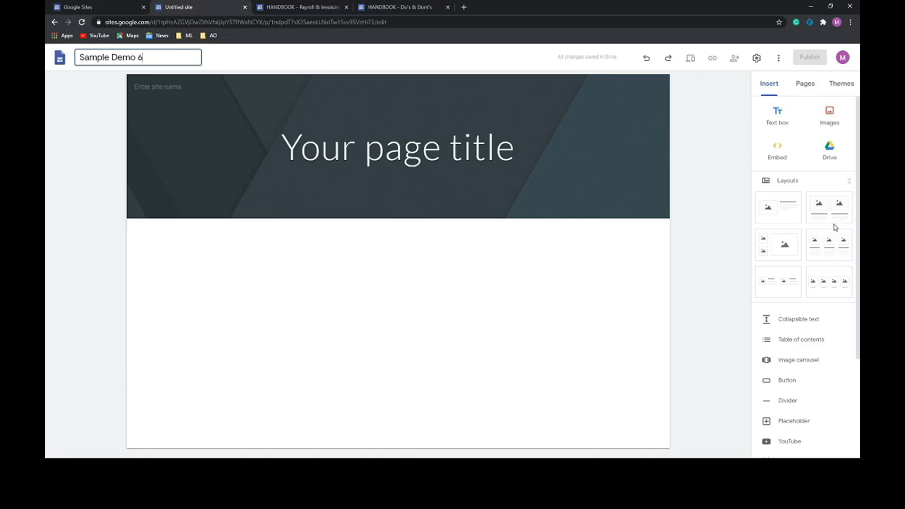
pyautogui.click(843, 88)
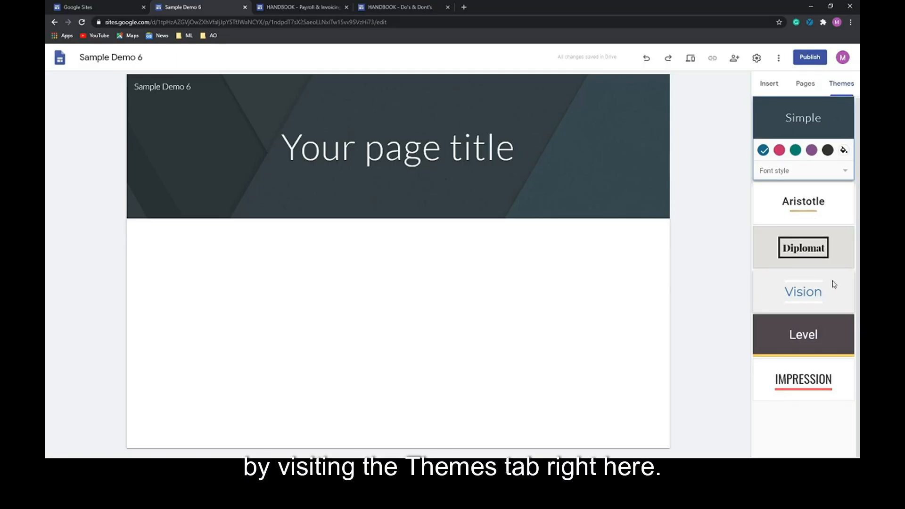
# - Apply the Impression theme and try its accent colours, ending on yellow
pyautogui.click(819, 383)
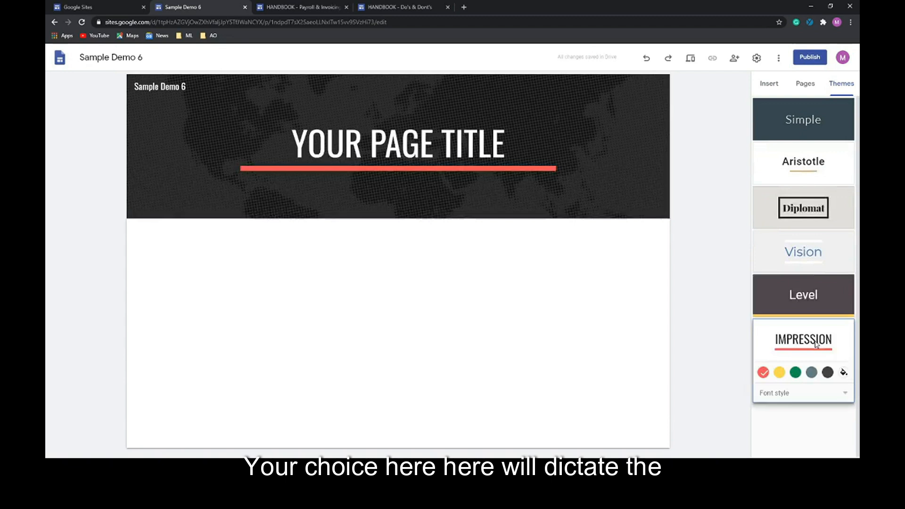
pyautogui.hotkey('ctrl', 'z')
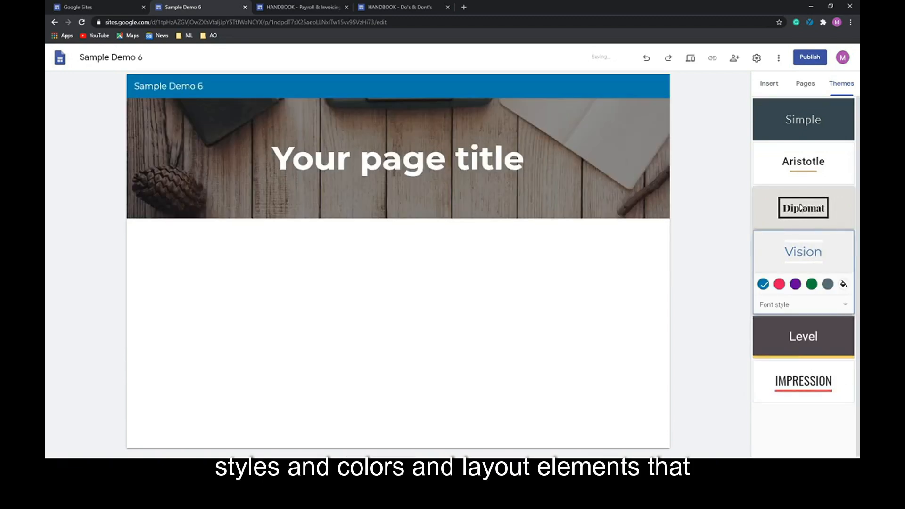
pyautogui.hotkey('ctrl', 'z')
pyautogui.click(800, 392)
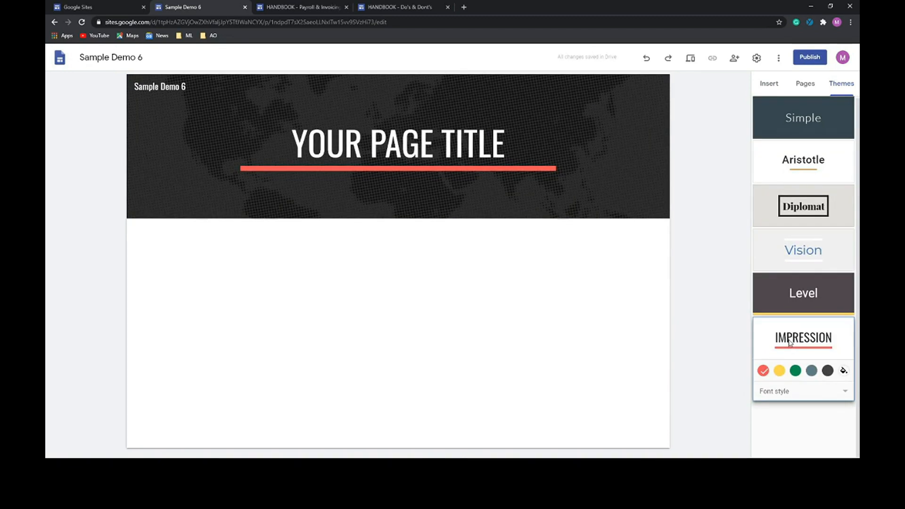
pyautogui.click(780, 372)
pyautogui.click(796, 371)
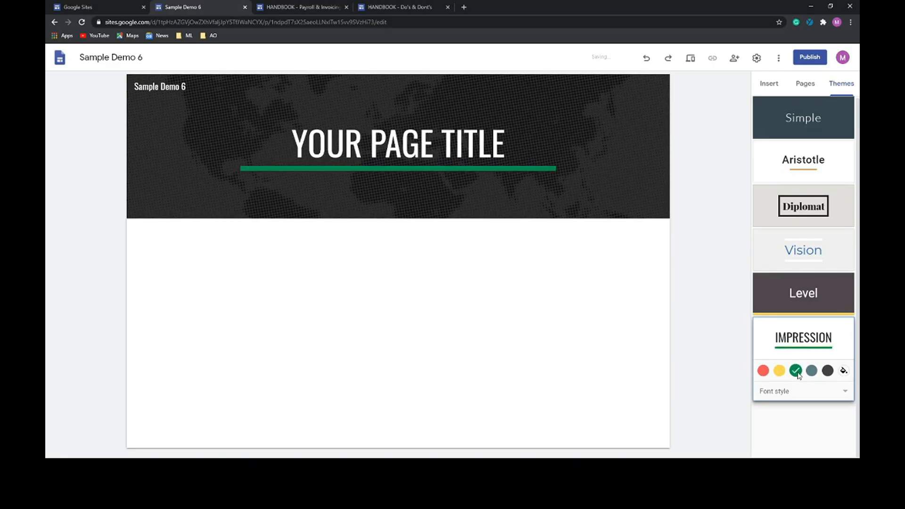
pyautogui.click(813, 372)
pyautogui.click(828, 371)
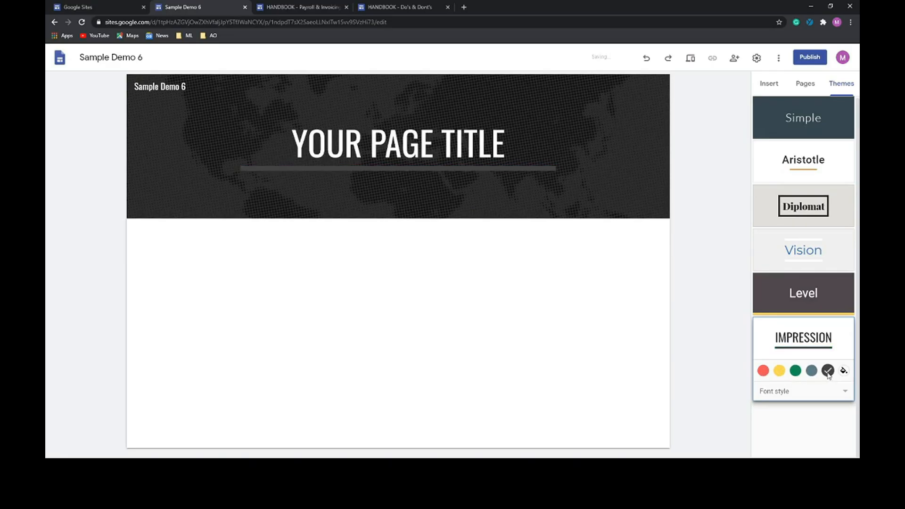
pyautogui.click(779, 371)
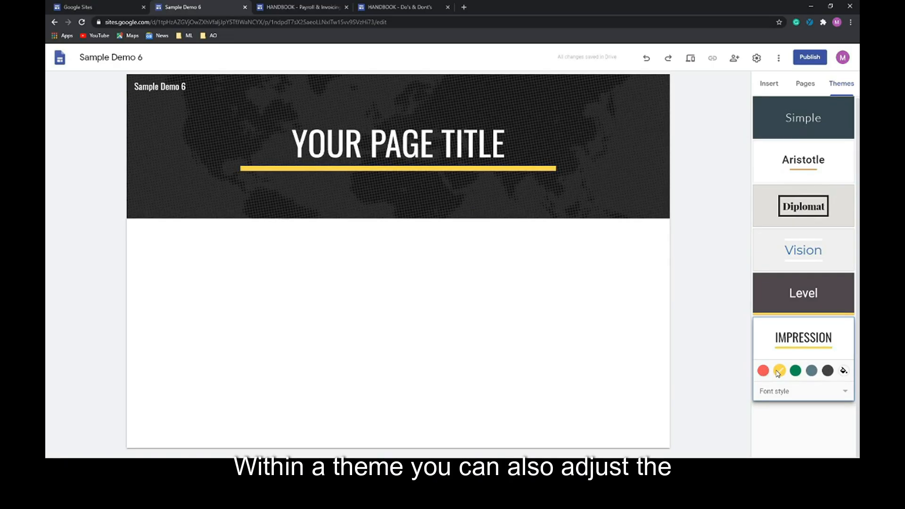
# - Try the Frank and Narrow font styles, then settle on Capital
pyautogui.click(839, 392)
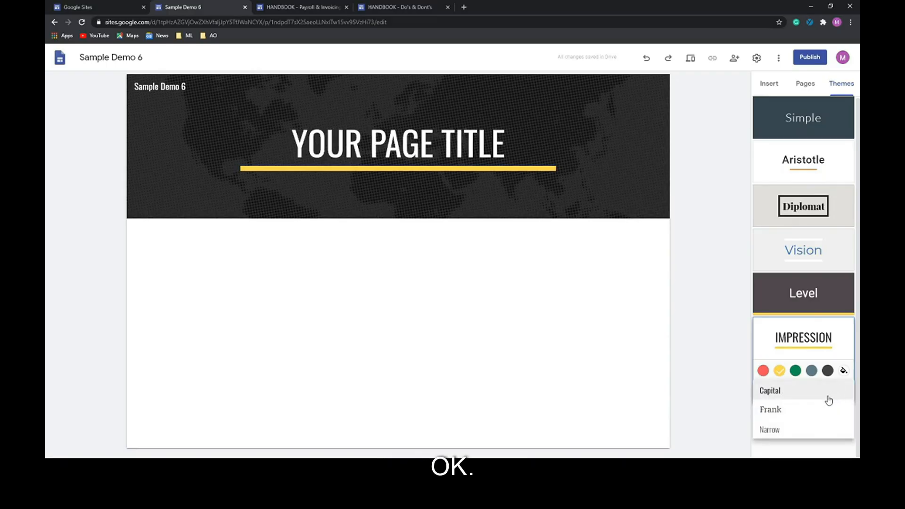
pyautogui.click(786, 414)
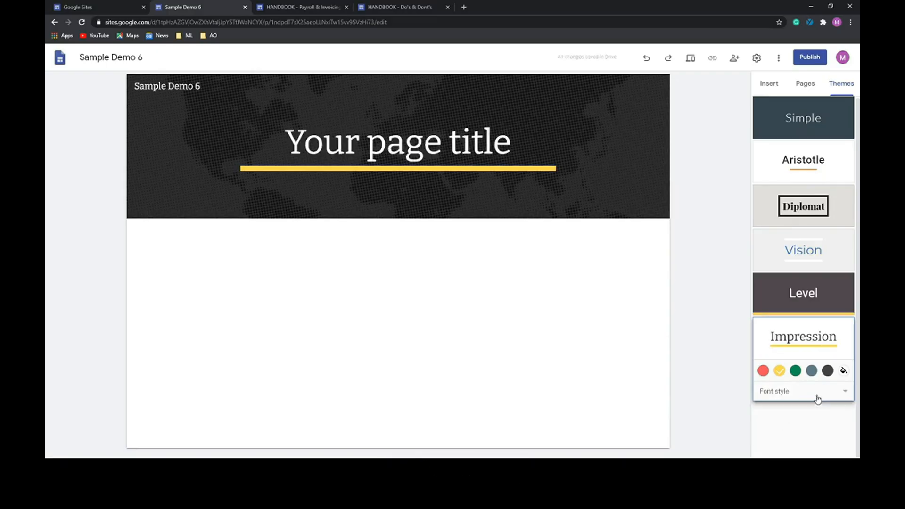
pyautogui.click(818, 400)
pyautogui.click(777, 426)
pyautogui.click(790, 395)
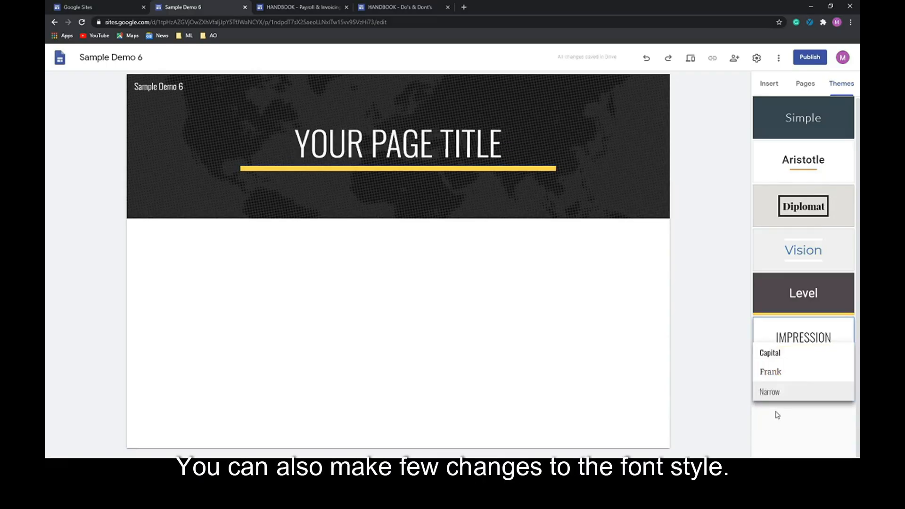
pyautogui.click(774, 355)
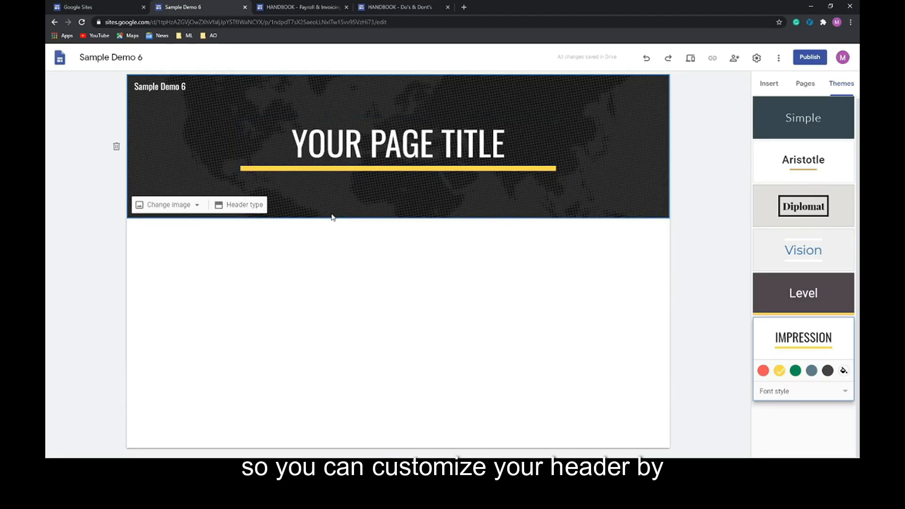
# - Set the header type to Cover and browse images for a new header background
pyautogui.click(254, 206)
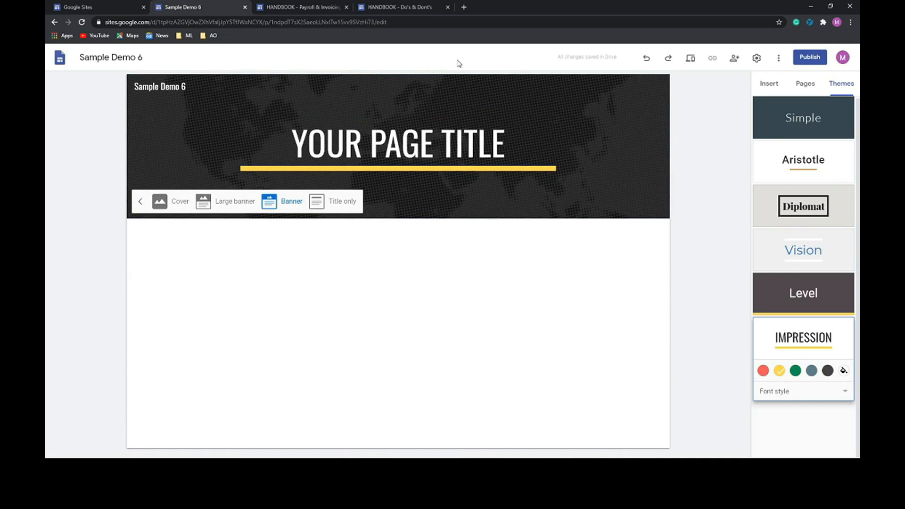
pyautogui.click(325, 203)
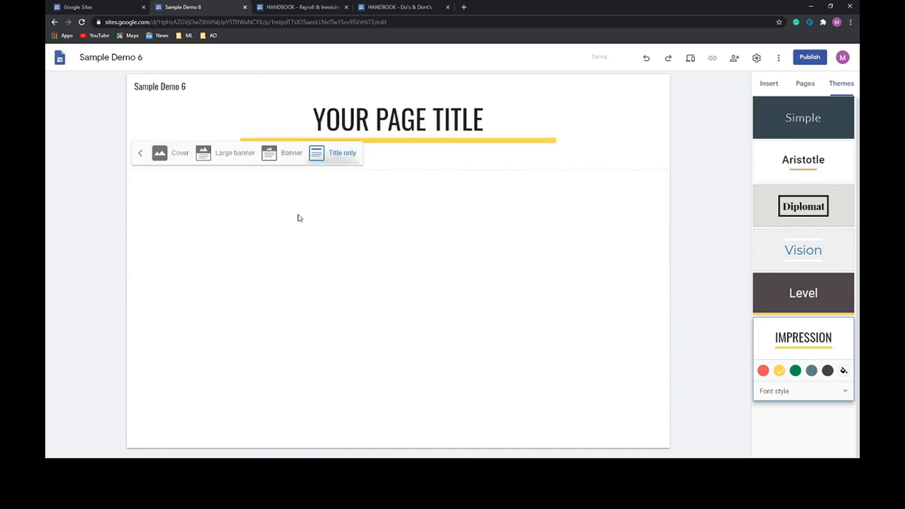
pyautogui.click(270, 154)
pyautogui.click(228, 208)
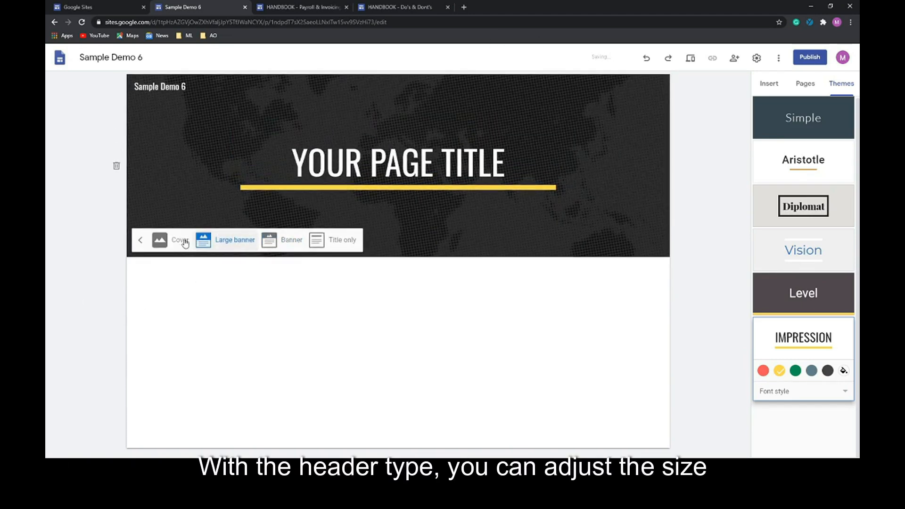
pyautogui.click(177, 242)
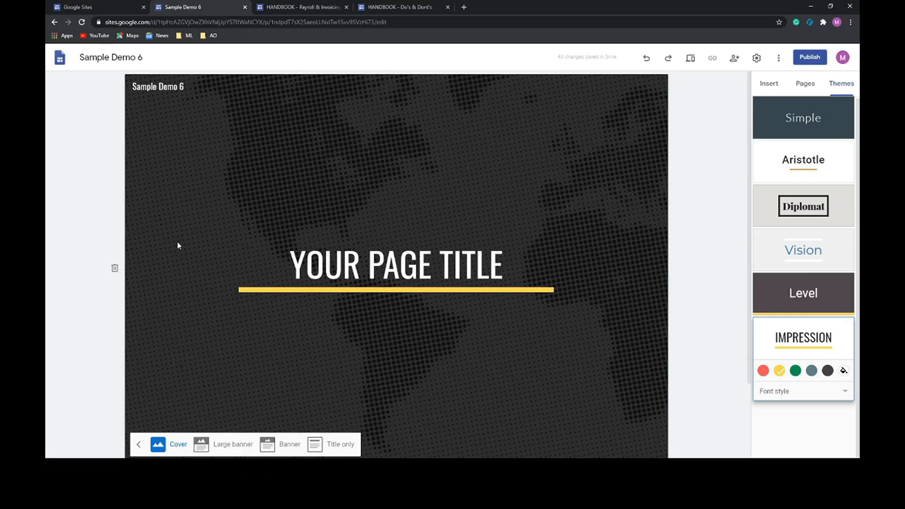
pyautogui.scroll(-2, 377, 373)
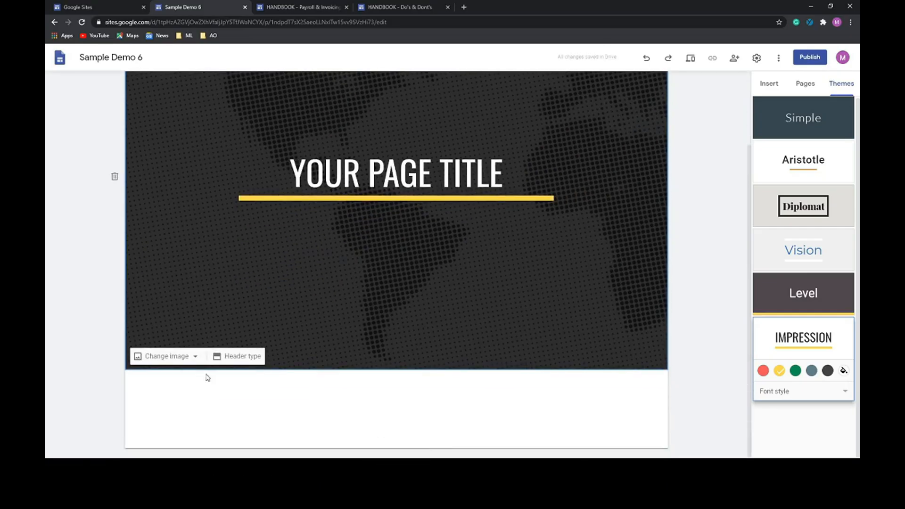
pyautogui.click(172, 357)
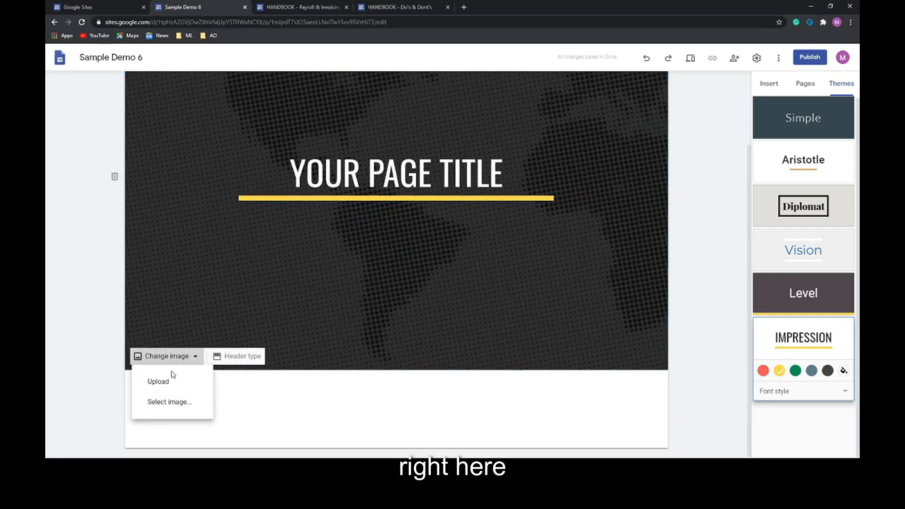
pyautogui.click(161, 403)
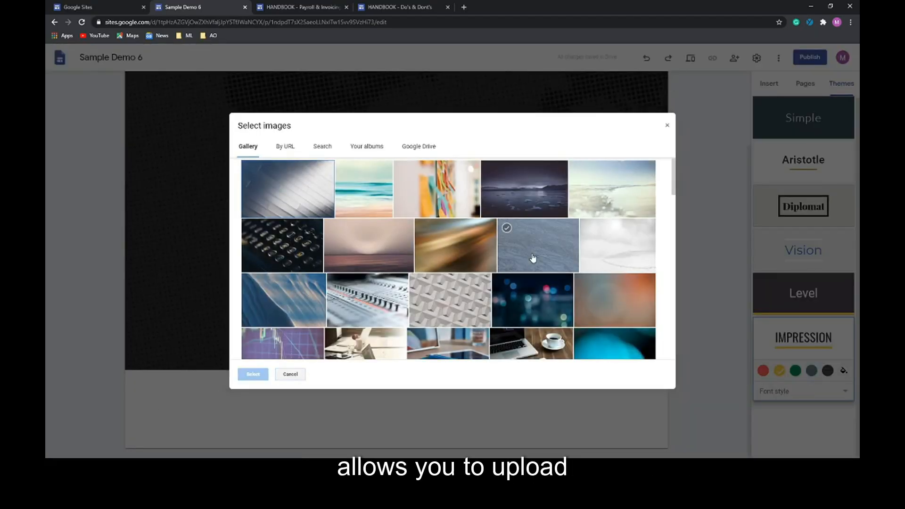
# - Use the bokeh lights photo as the cover background, keeping the readability adjustment on
pyautogui.click(530, 256)
pyautogui.click(528, 309)
pyautogui.click(254, 374)
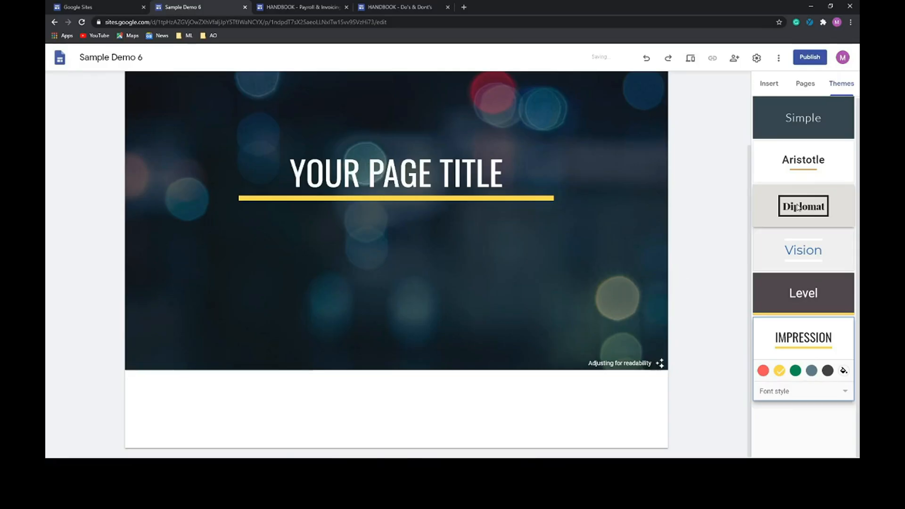
pyautogui.moveTo(287, 100)
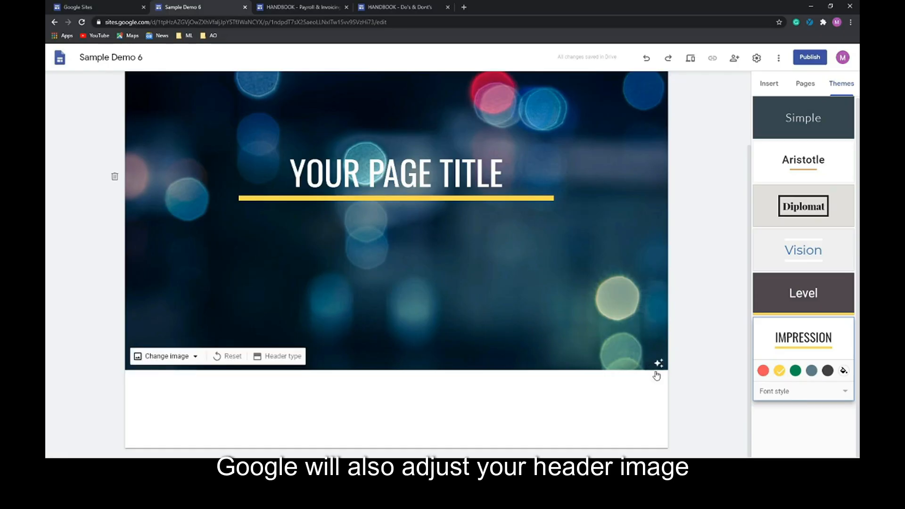
pyautogui.click(659, 365)
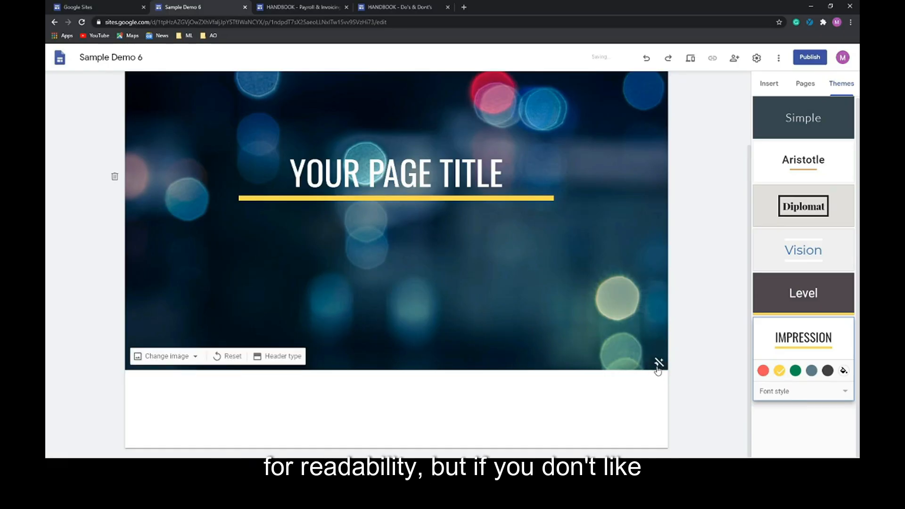
pyautogui.click(658, 364)
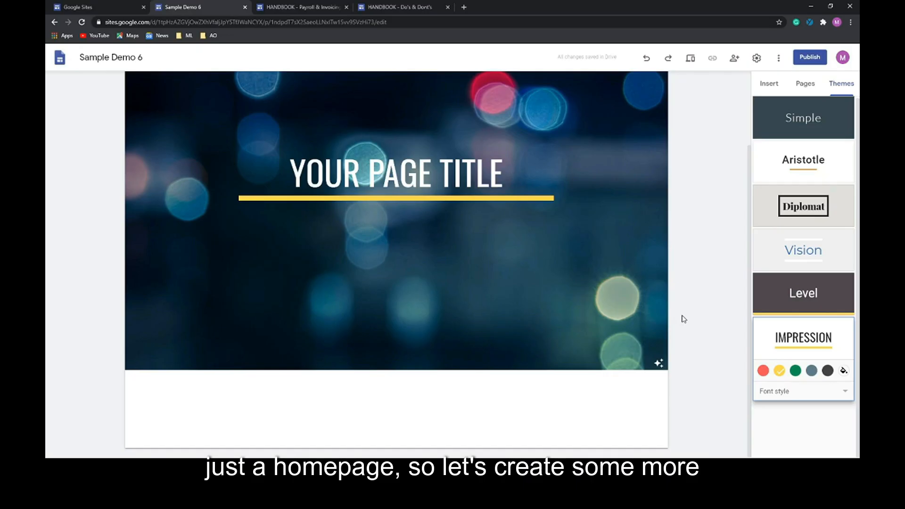
pyautogui.click(807, 84)
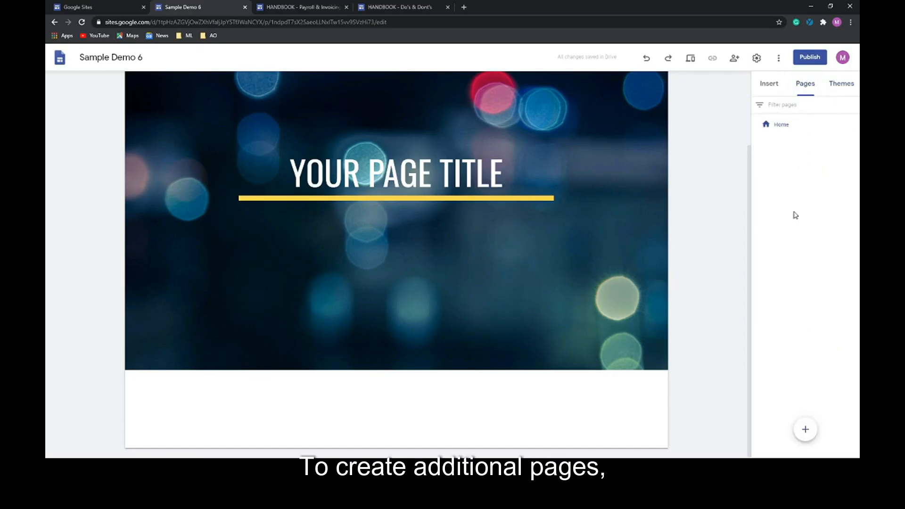
# - Create new pages named Page 1, Page 2 and Page 3
pyautogui.click(805, 431)
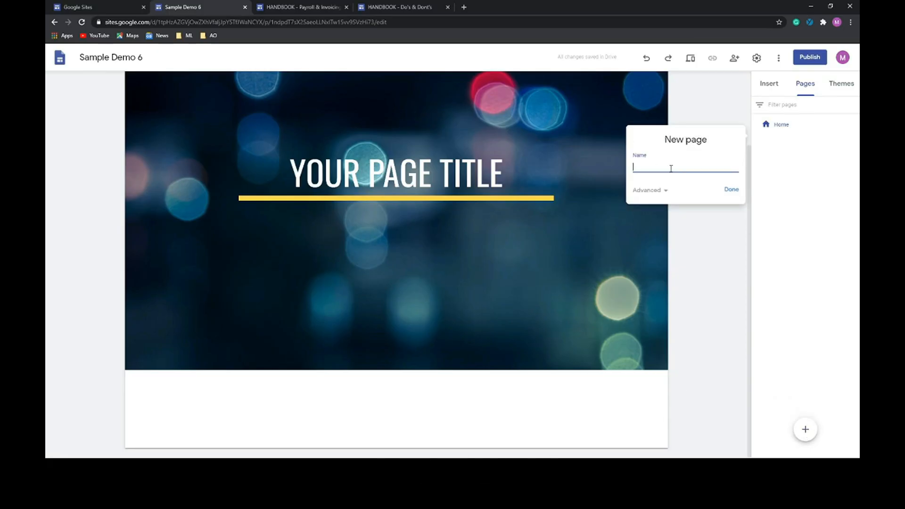
pyautogui.write('Page 1')
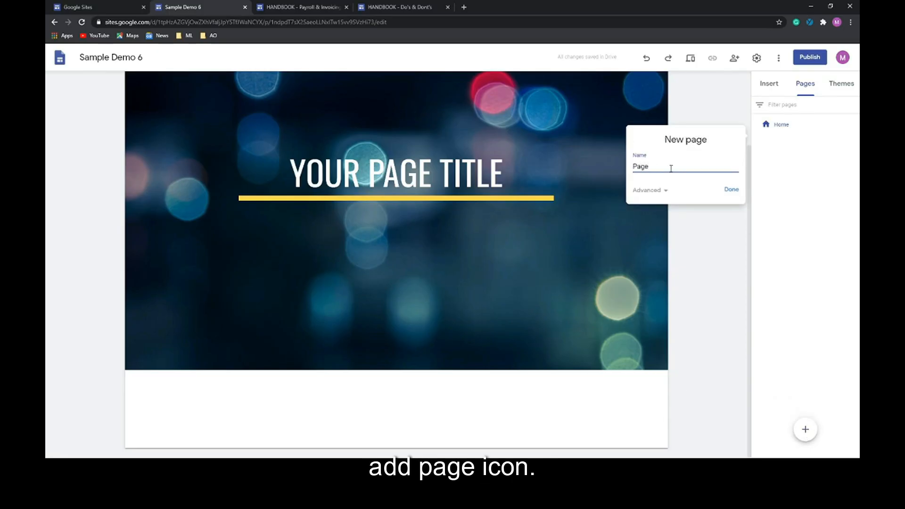
pyautogui.click(732, 190)
pyautogui.click(806, 430)
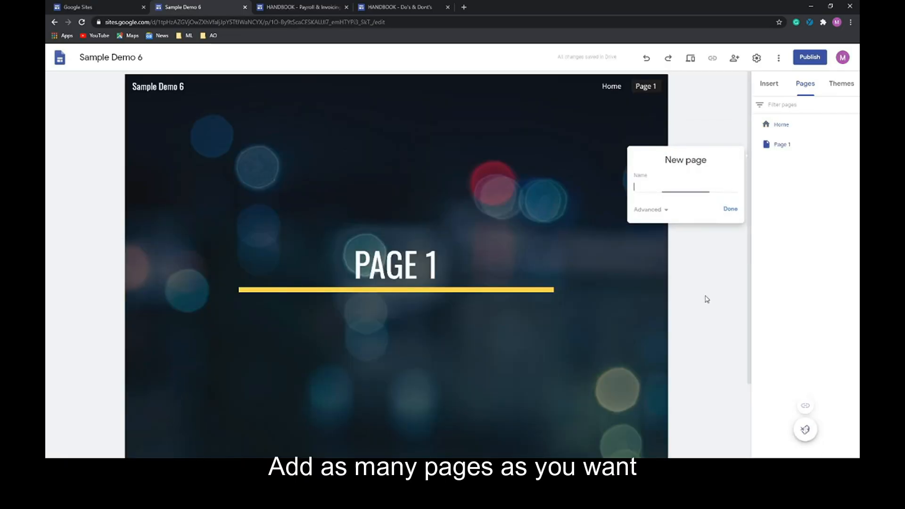
pyautogui.write('par')
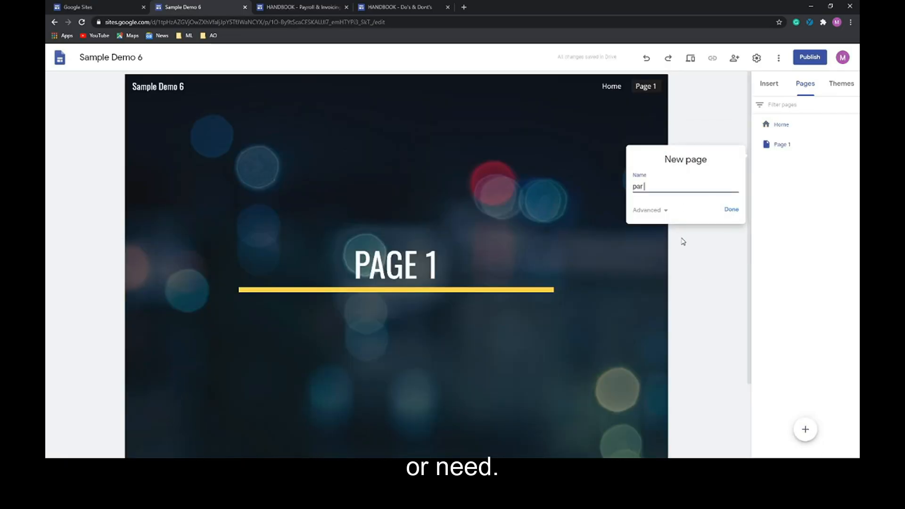
pyautogui.write('ge 2')
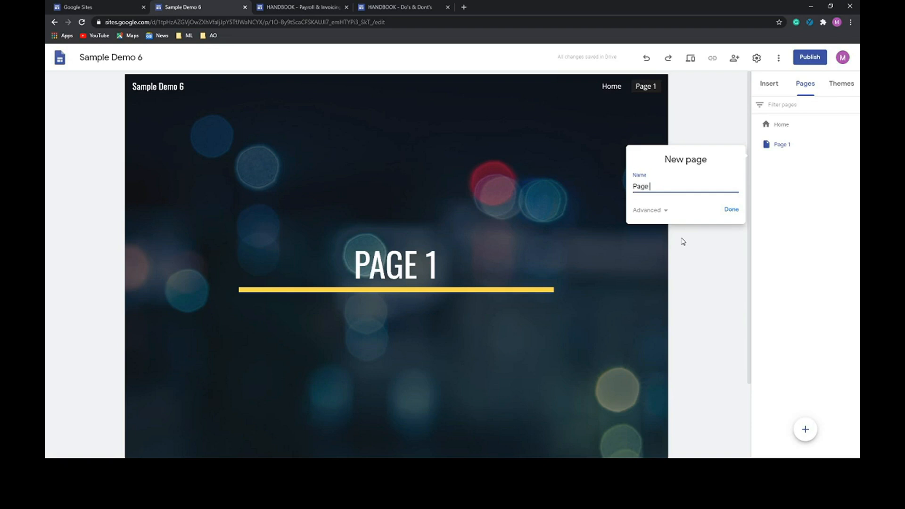
pyautogui.press('Return')
pyautogui.click(807, 430)
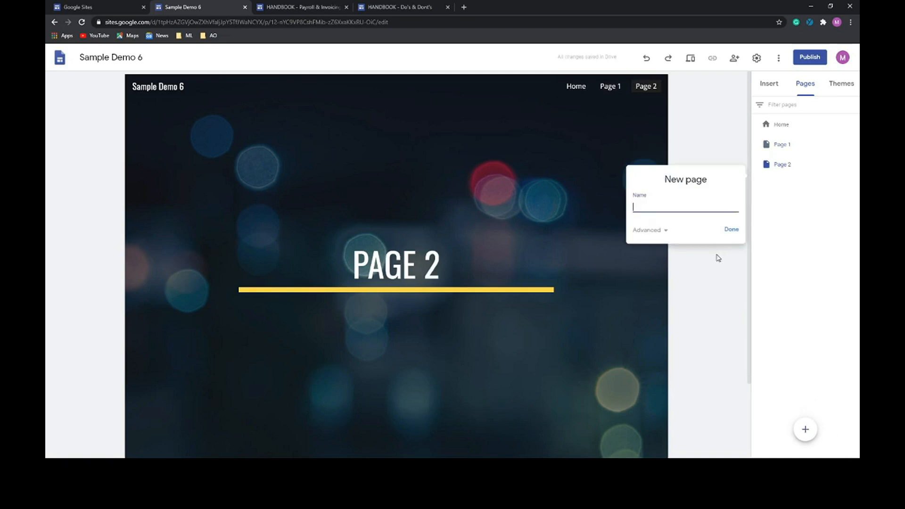
pyautogui.write('Page 3')
pyautogui.press('Return')
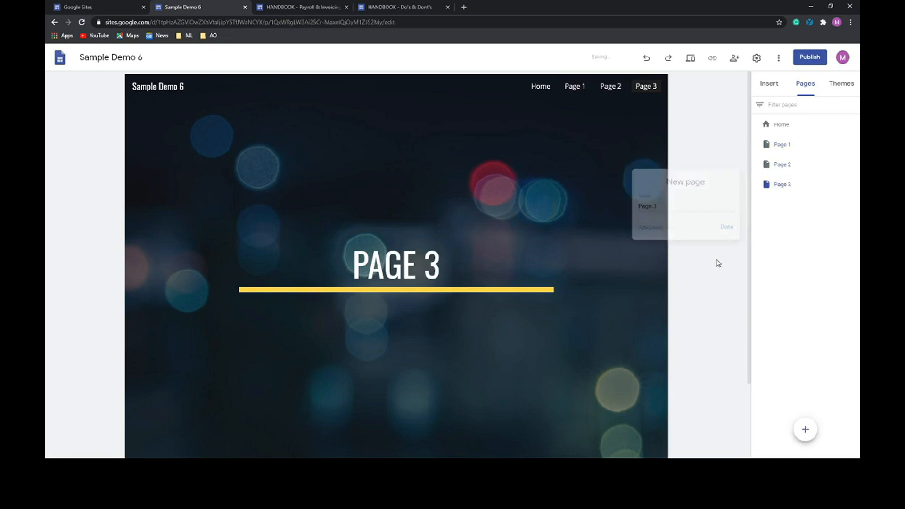
# - Create new pages named Page 4 and Page 5
pyautogui.click(805, 429)
pyautogui.click(665, 252)
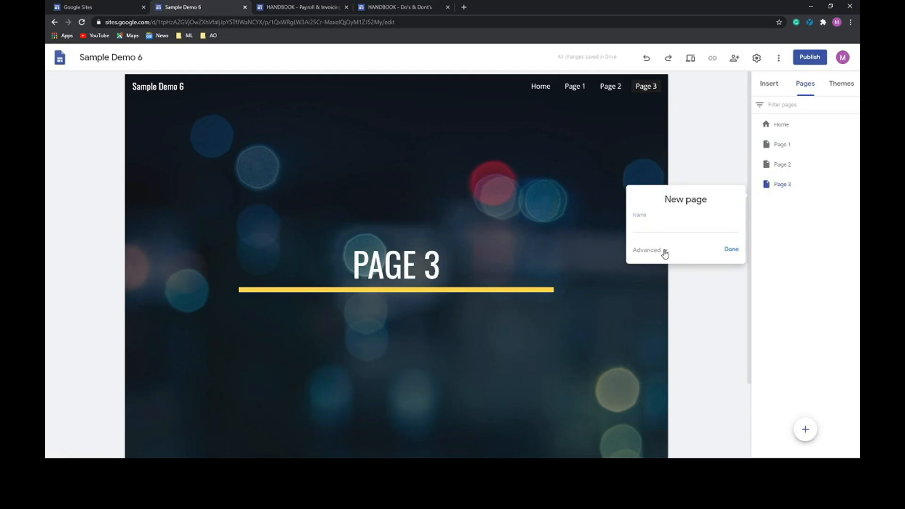
pyautogui.click(673, 227)
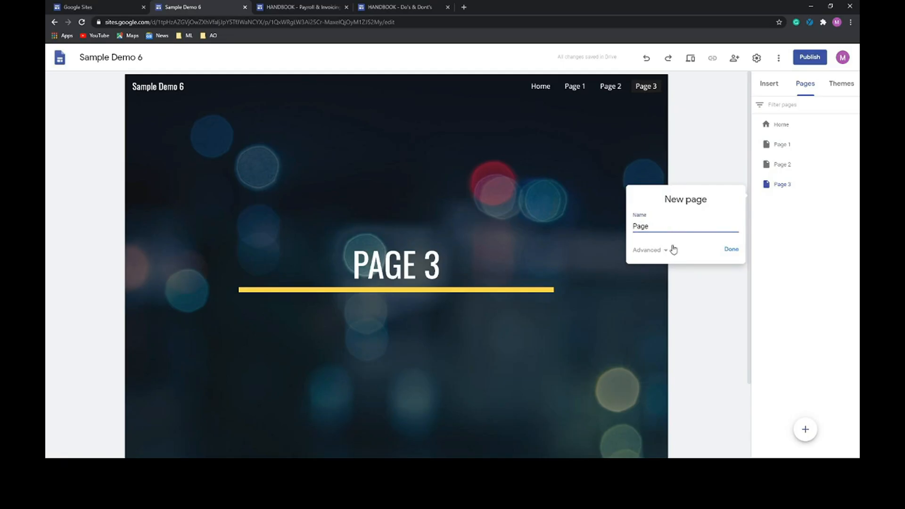
pyautogui.write('Page 4')
pyautogui.press('Return')
pyautogui.click(805, 429)
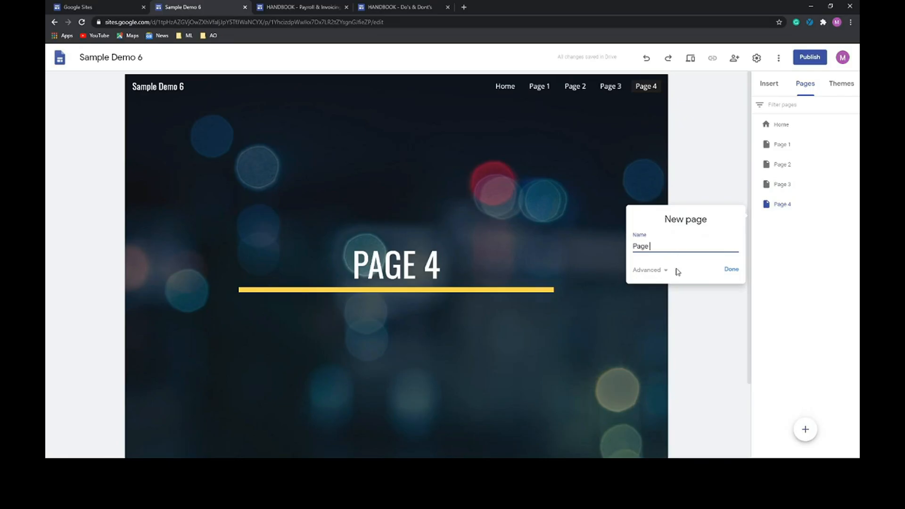
pyautogui.click(731, 270)
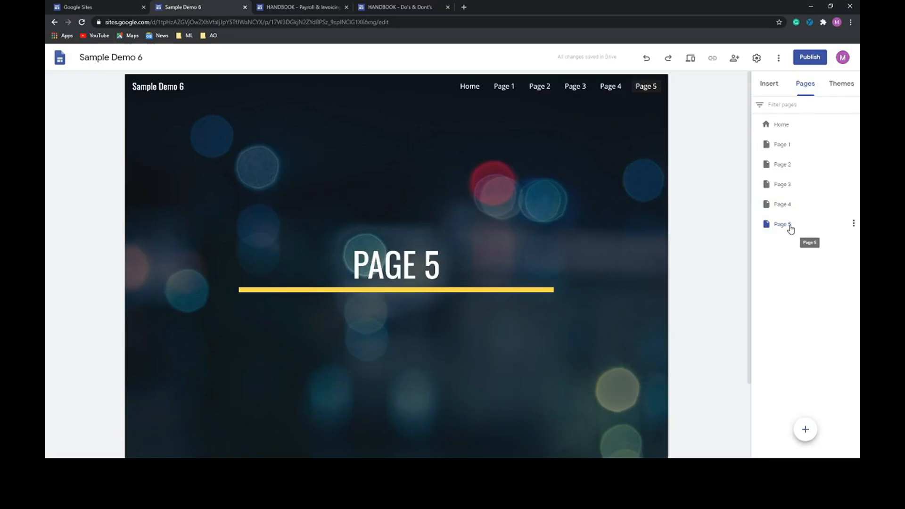
# - Nest Page 5 under Page 3 and hide Page 4 from the site navigation
pyautogui.moveTo(791, 228); pyautogui.dragTo(804, 187)
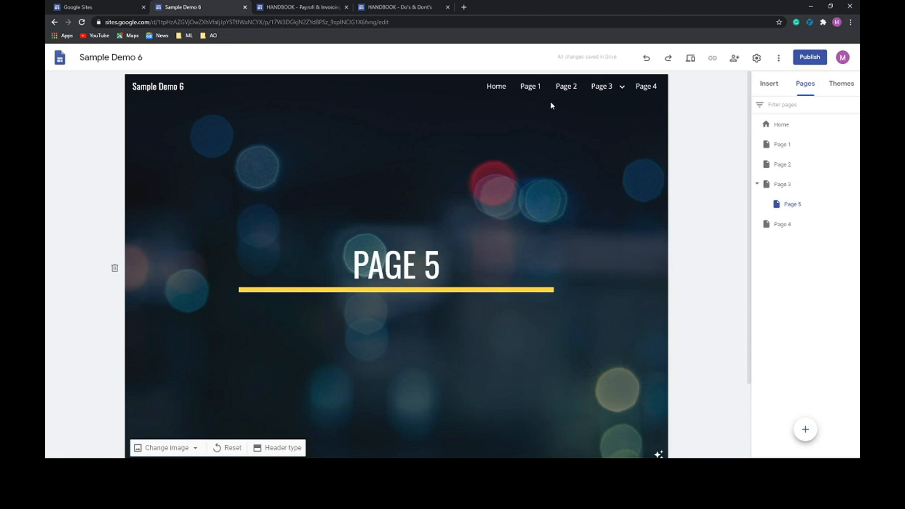
pyautogui.moveTo(599, 88)
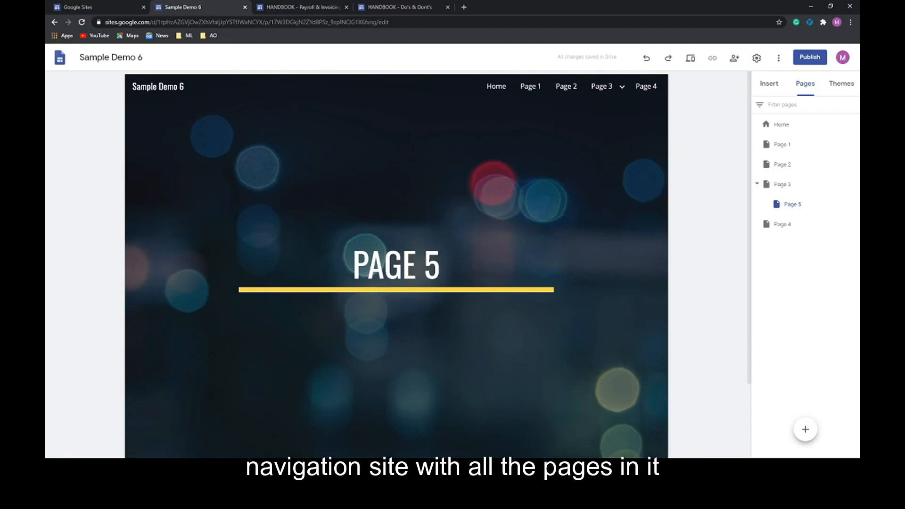
pyautogui.click(853, 224)
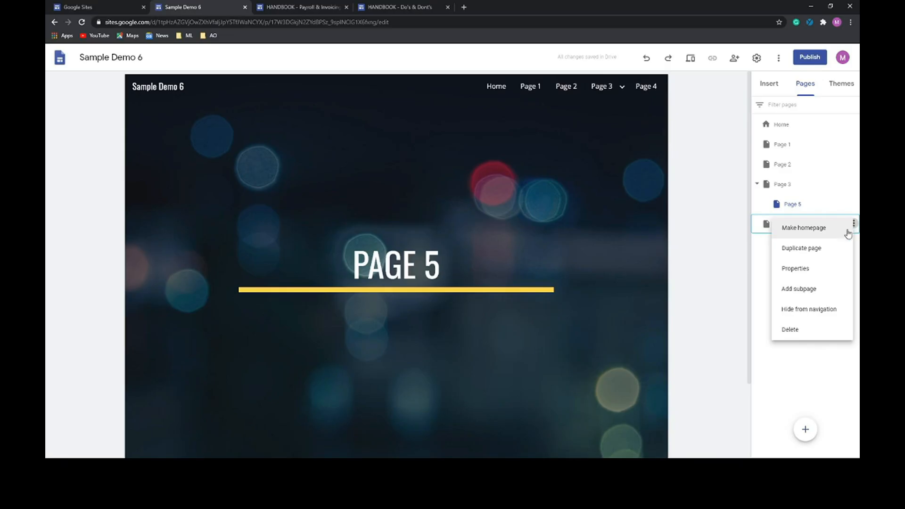
pyautogui.click(813, 310)
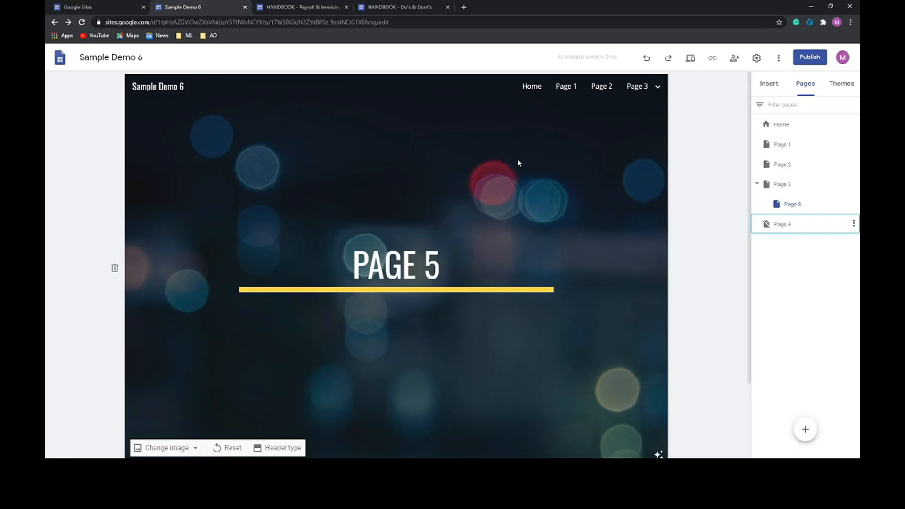
pyautogui.scroll(-2, 519, 163)
pyautogui.scroll(2, 517, 160)
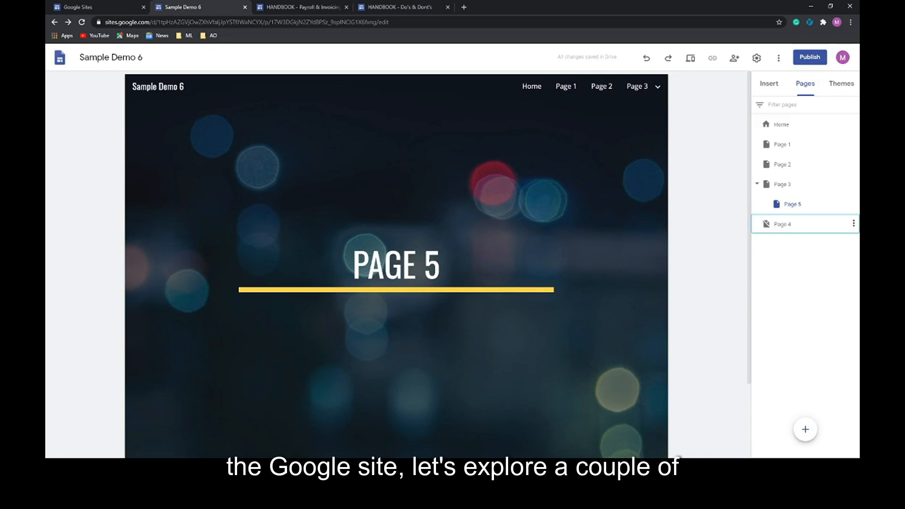
# - Insert a text box on Page 5 and paste a Lorem ipsum paragraph into it
pyautogui.click(842, 83)
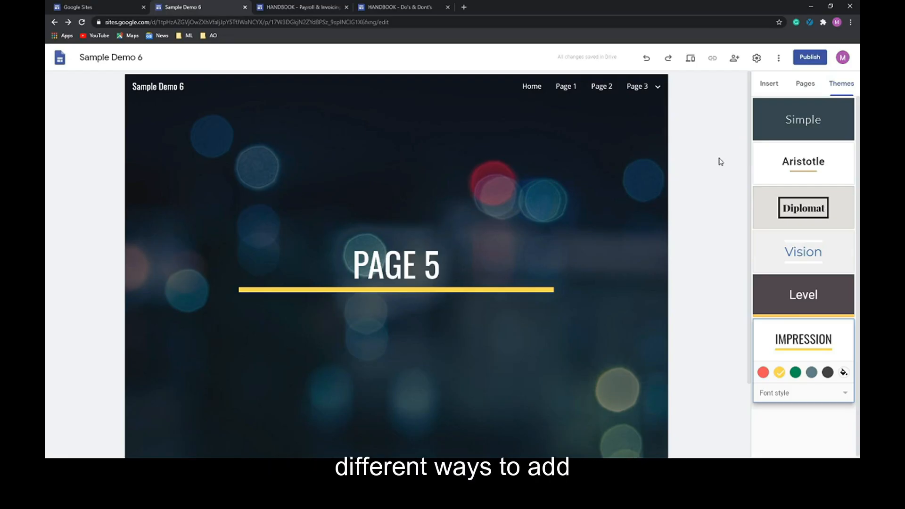
pyautogui.click(769, 84)
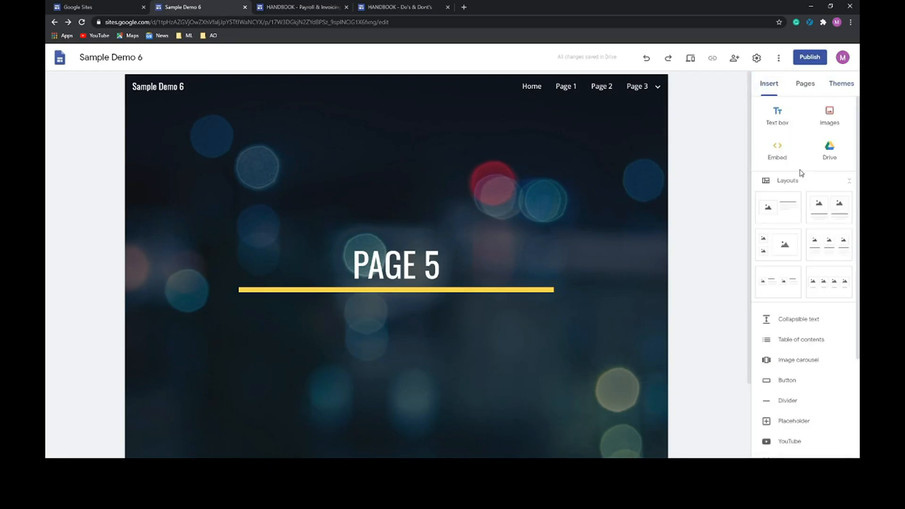
pyautogui.scroll(-1, 798, 264)
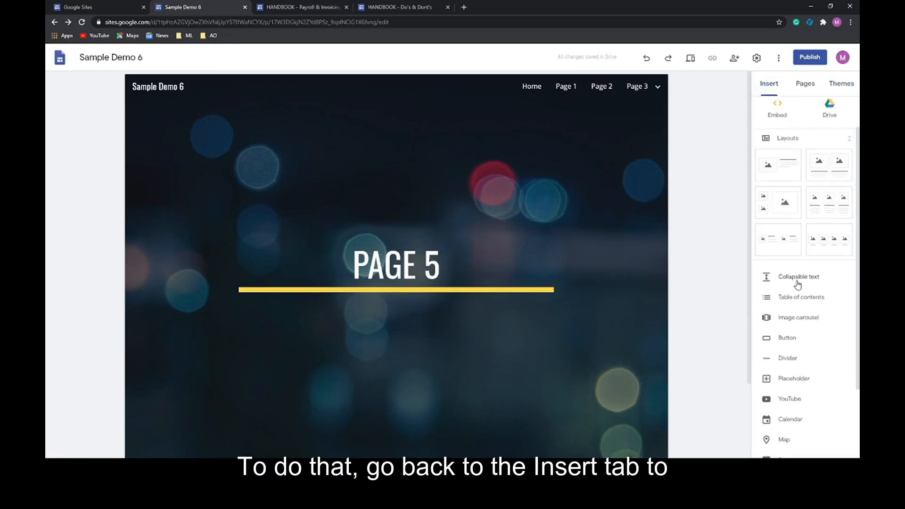
pyautogui.scroll(1, 798, 283)
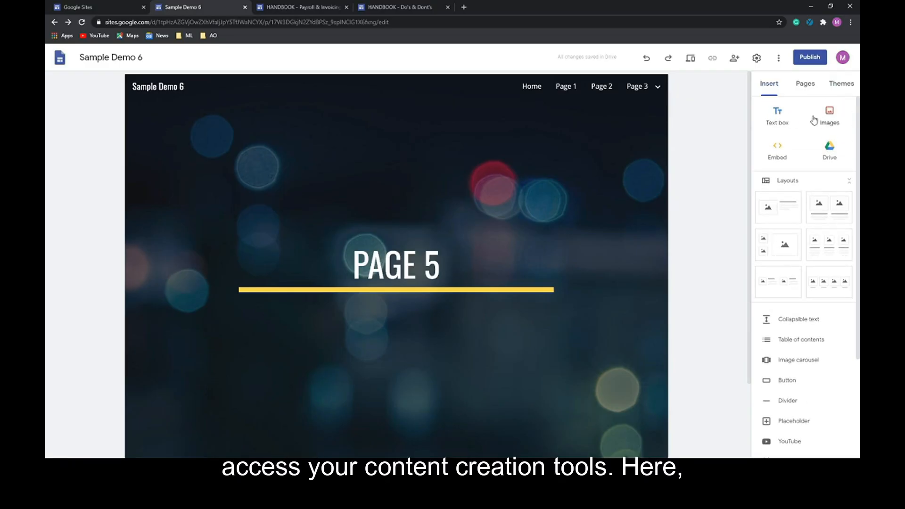
pyautogui.click(777, 113)
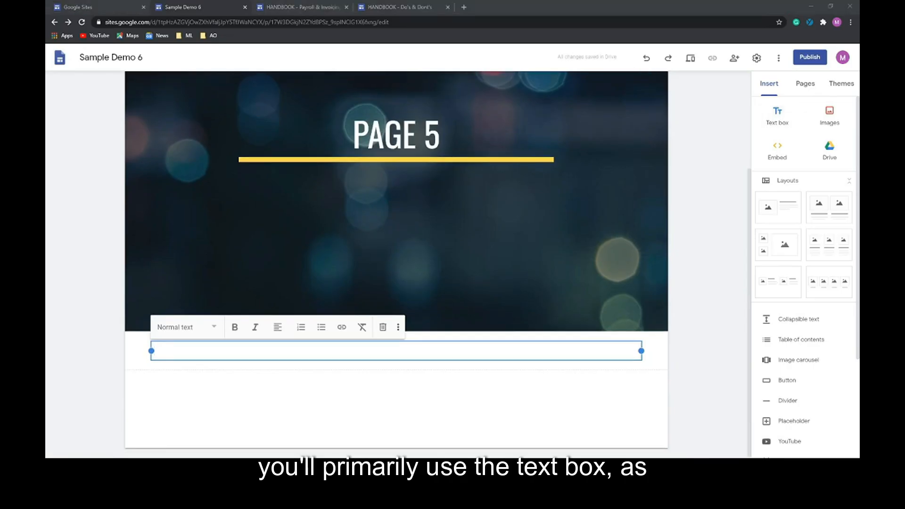
pyautogui.click(340, 354)
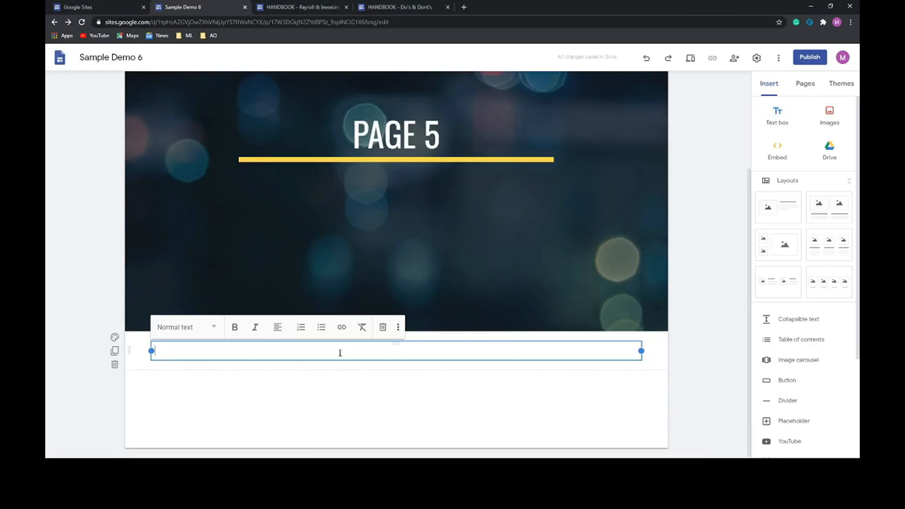
pyautogui.write('Lorem ipsum dolor sit amet, consectetur adipiscing elit. Etiam hendrerit placerat mi, nec laoreet sem tincidunt id. Vivamus eleifend diam sit amet')
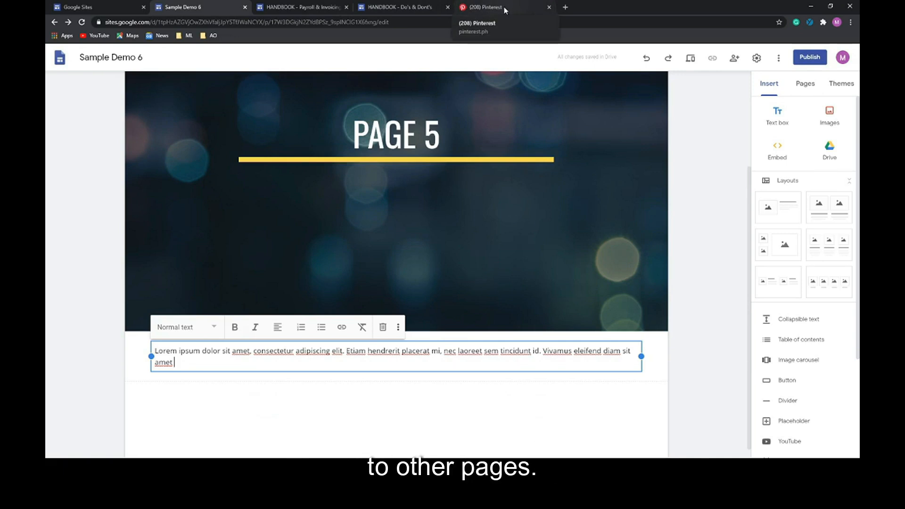
# - Copy the Homepage - 317 Virtual pin's URL and return to the Sample Demo 6 editor
pyautogui.click(506, 10)
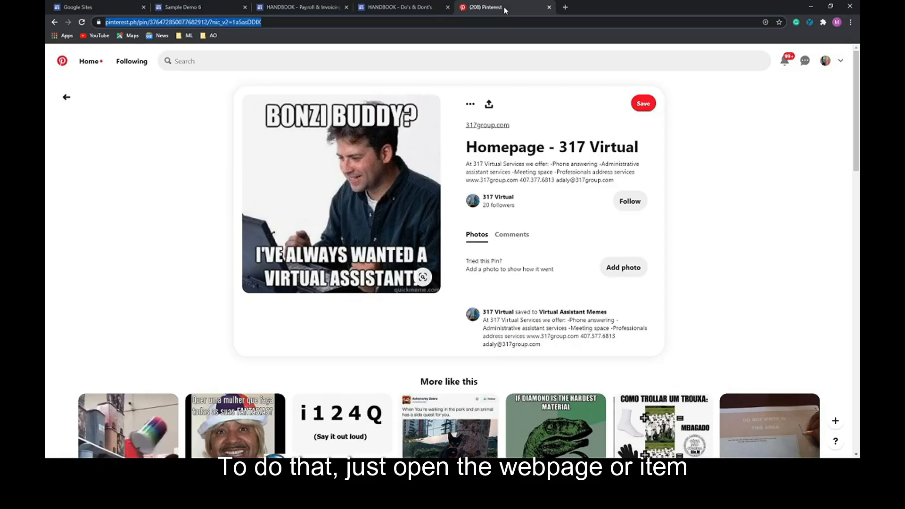
pyautogui.click(264, 22)
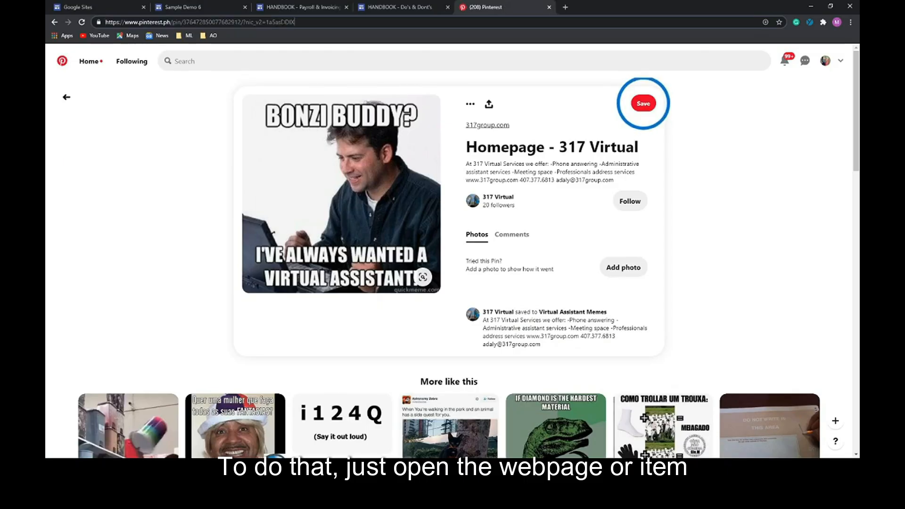
pyautogui.hotkey('ctrl', 'a')
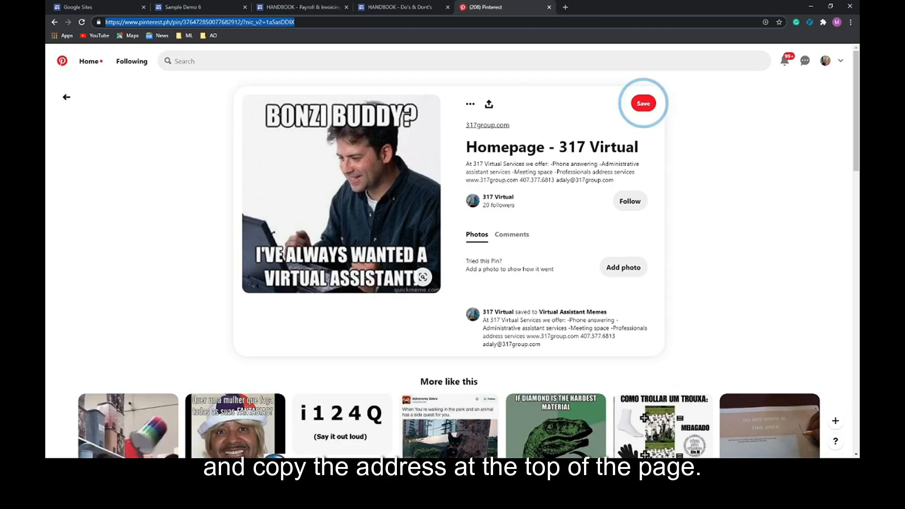
pyautogui.click(202, 7)
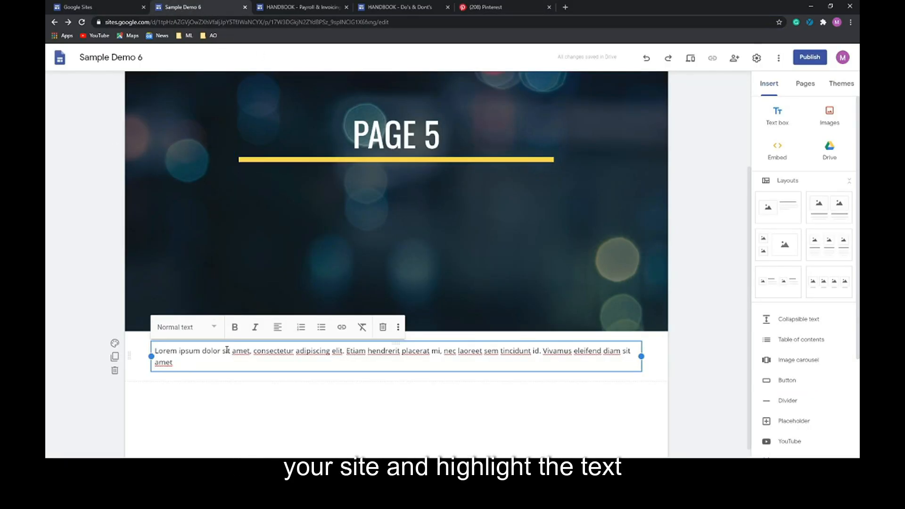
# - Link 'Lorem ipsum dolor sit' to the pasted Pinterest pin URL, then follow that link
pyautogui.moveTo(230, 352); pyautogui.dragTo(156, 351)
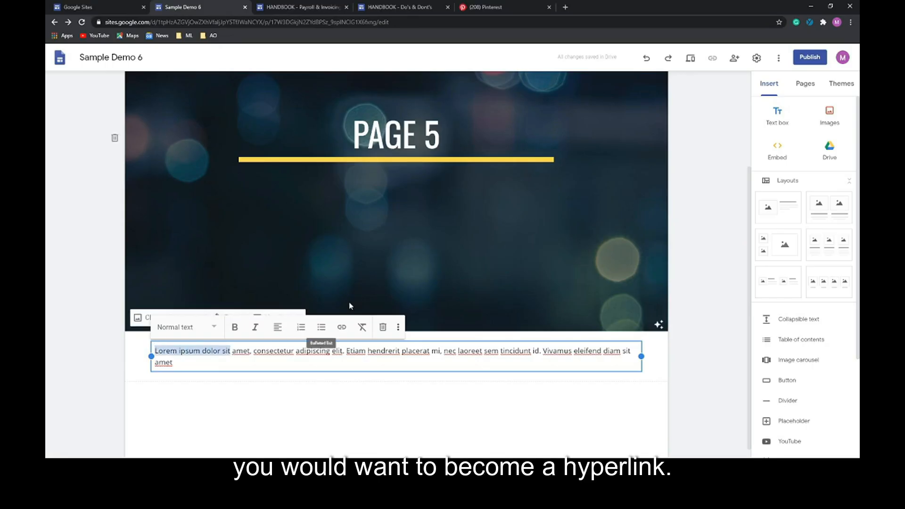
pyautogui.click(343, 328)
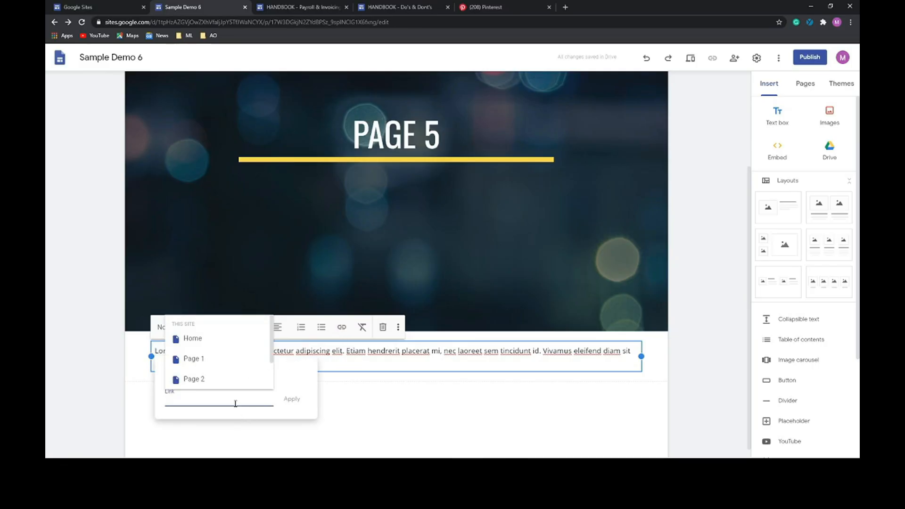
pyautogui.hotkey('ctrl', 'v')
pyautogui.click(288, 399)
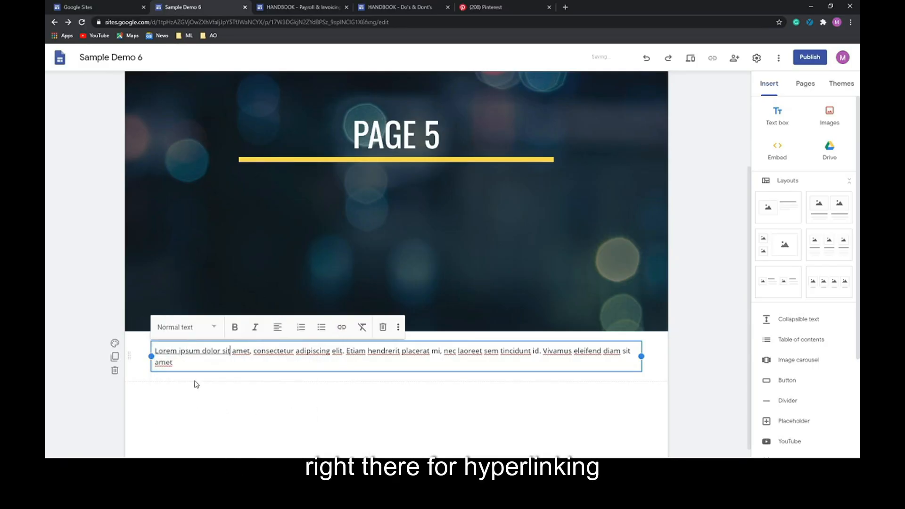
pyautogui.click(179, 362)
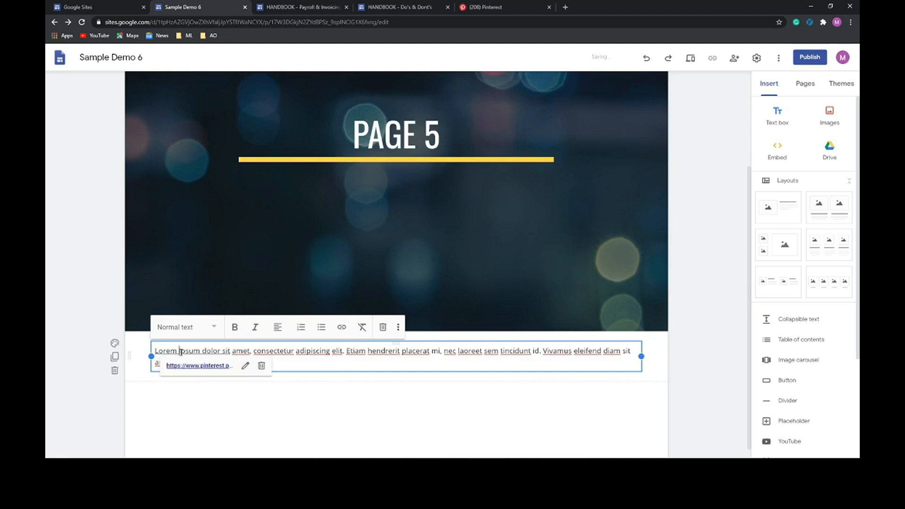
pyautogui.click(197, 367)
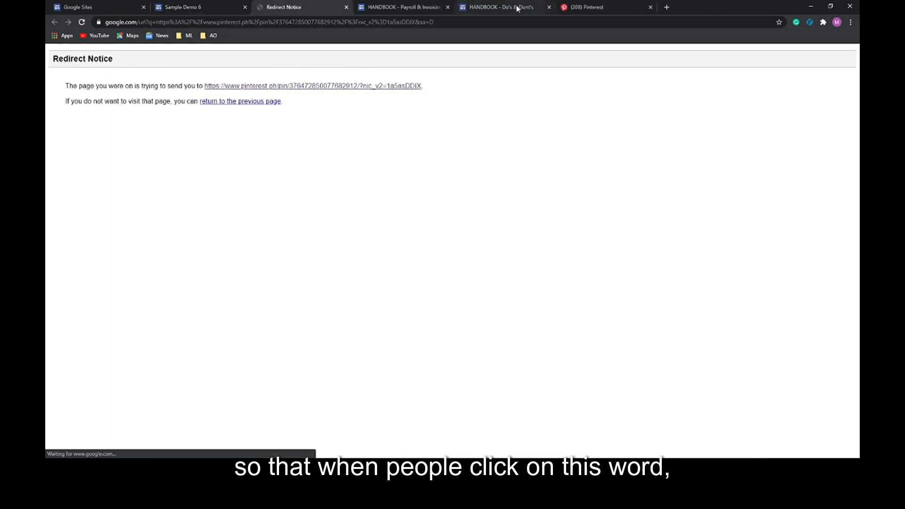
# - Continue past the Redirect Notice to the 317 Virtual pin, then close its tab
pyautogui.click(327, 89)
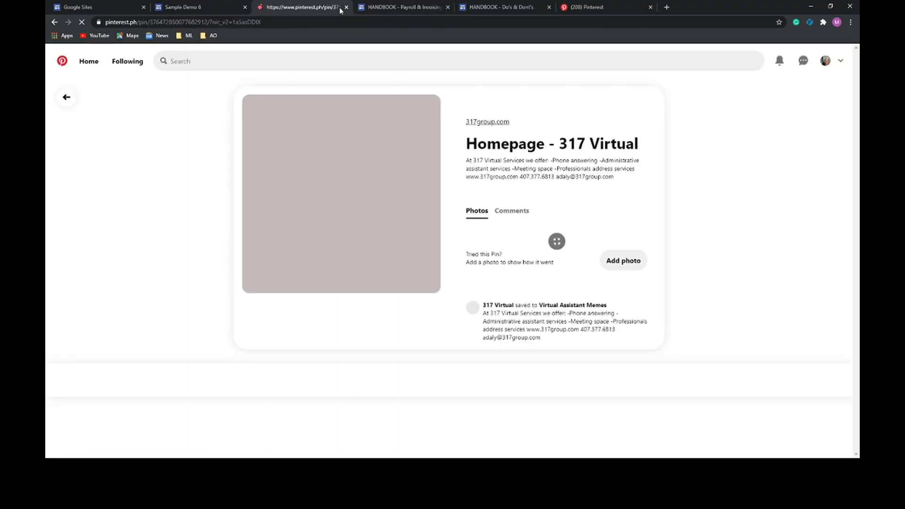
pyautogui.click(347, 8)
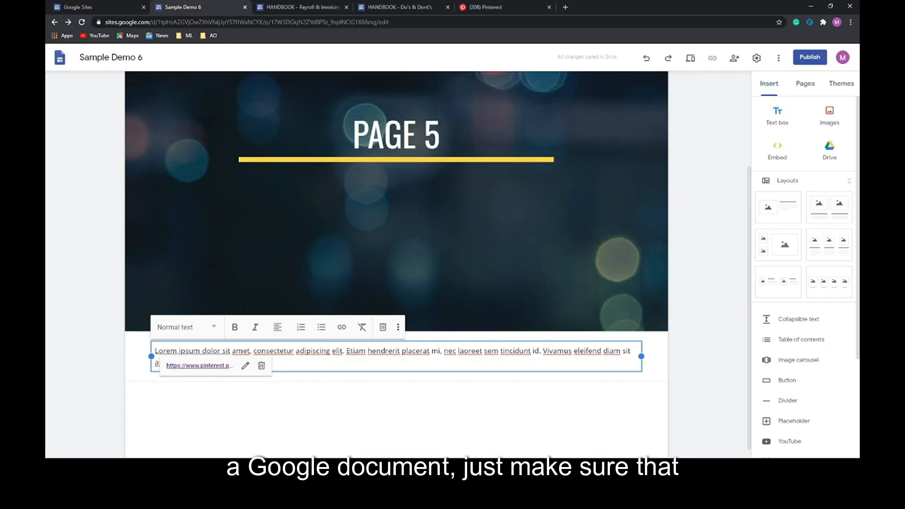
# - Narrow the Lorem ipsum text box to half width and start an image in the empty space
pyautogui.click(640, 346)
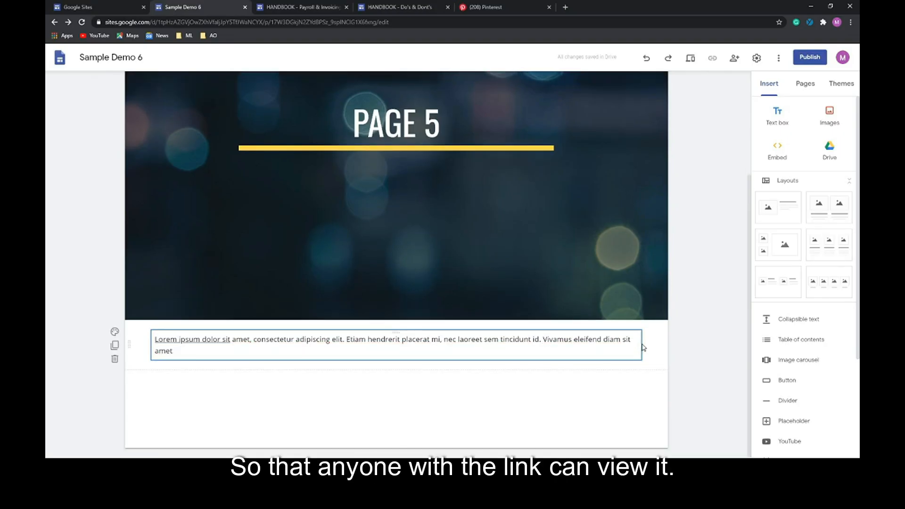
pyautogui.doubleClick(638, 343)
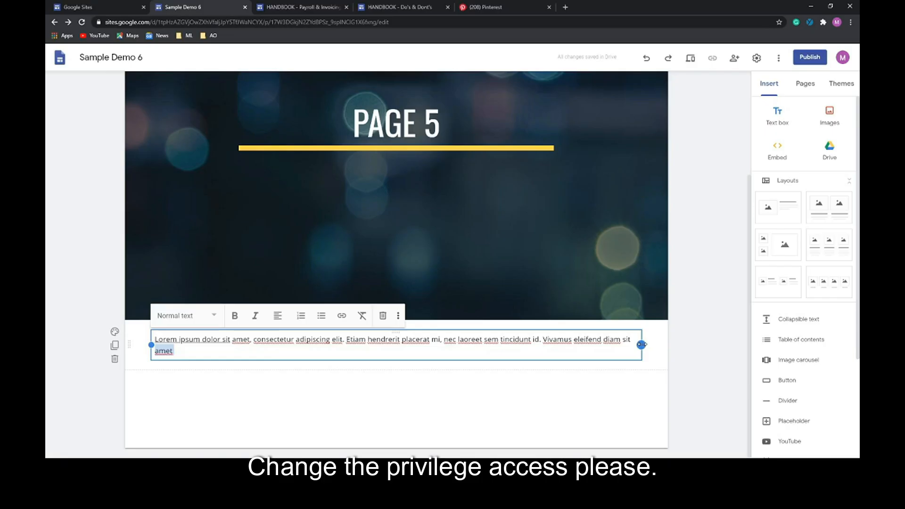
pyautogui.moveTo(642, 345); pyautogui.dragTo(351, 367)
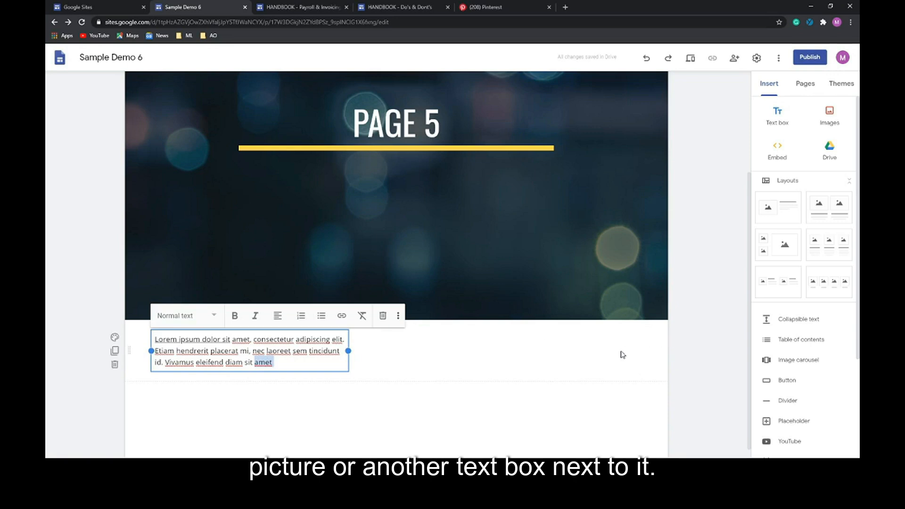
pyautogui.doubleClick(556, 356)
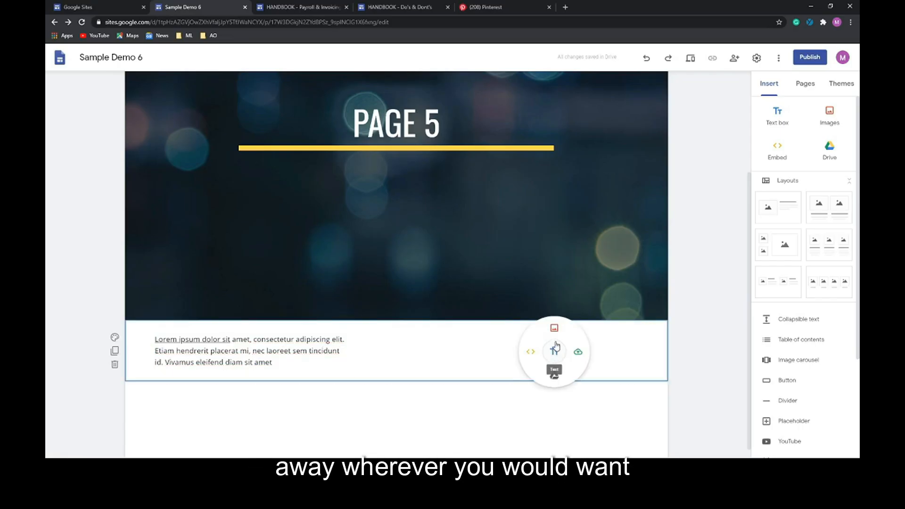
pyautogui.click(554, 329)
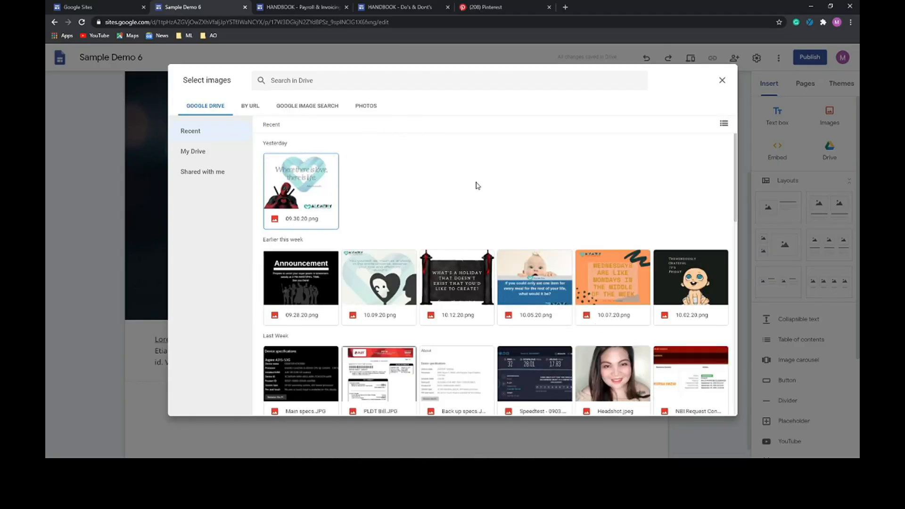
# - Copy the pin image's web address and paste it into the By URL field
pyautogui.click(251, 105)
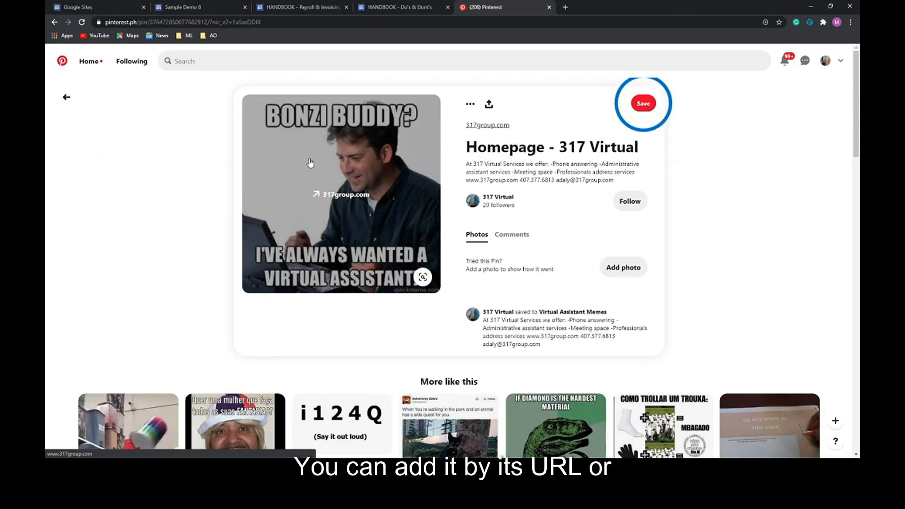
pyautogui.rightClick(310, 161)
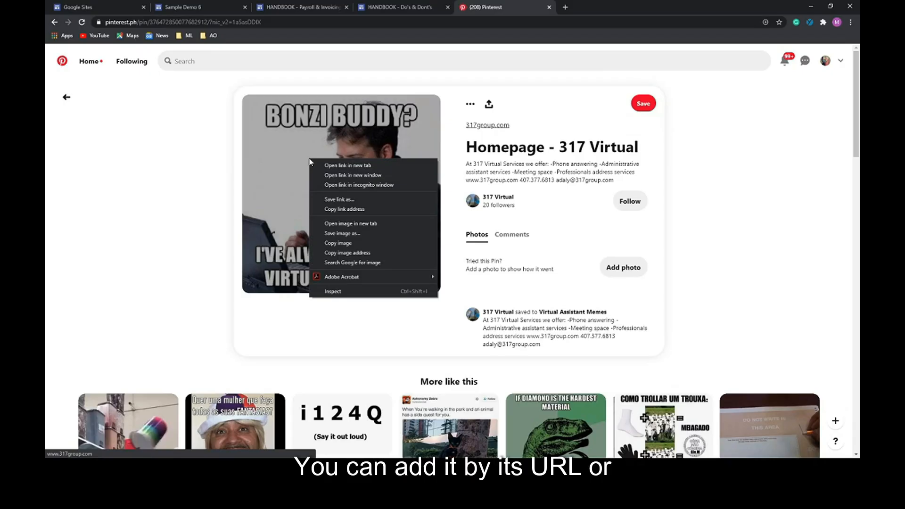
pyautogui.click(336, 253)
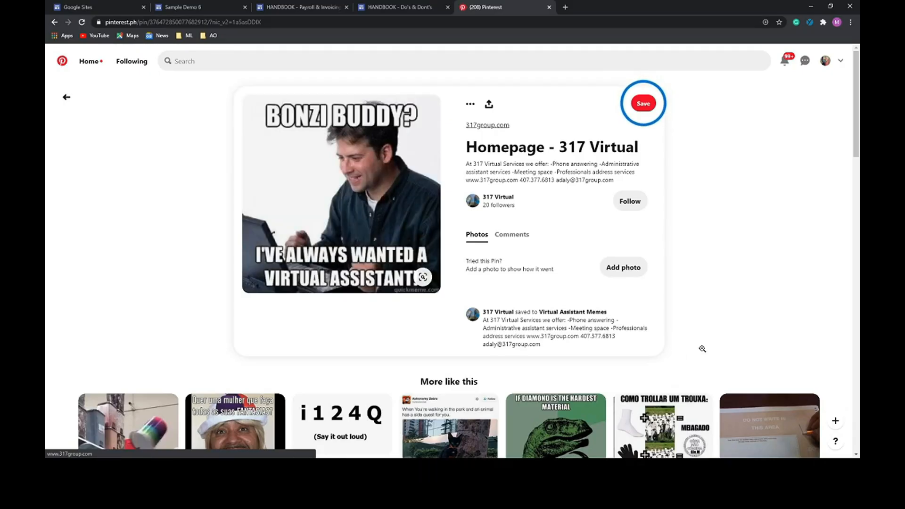
pyautogui.click(161, 6)
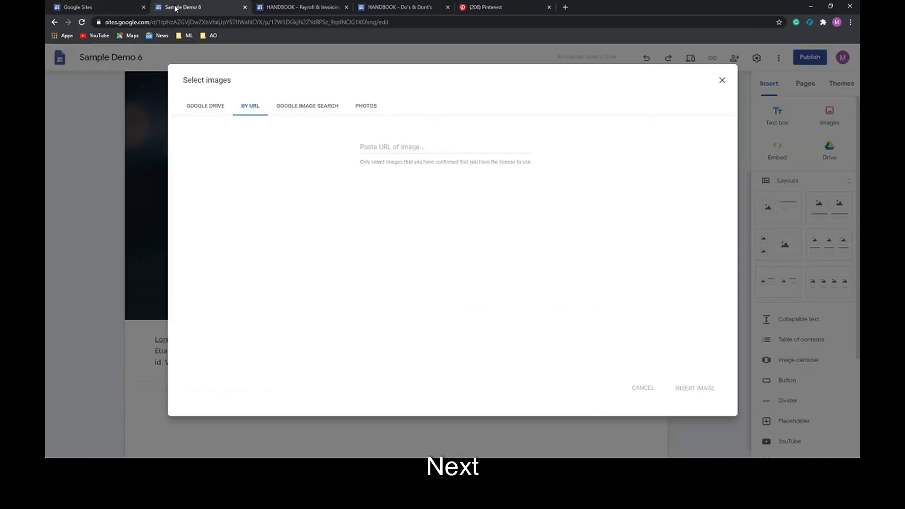
pyautogui.click(388, 148)
pyautogui.write('https://i.pinimg.com/564x/fd/ad/35/fdad3512a5c77e4c4849004fc514ada8.jpg')
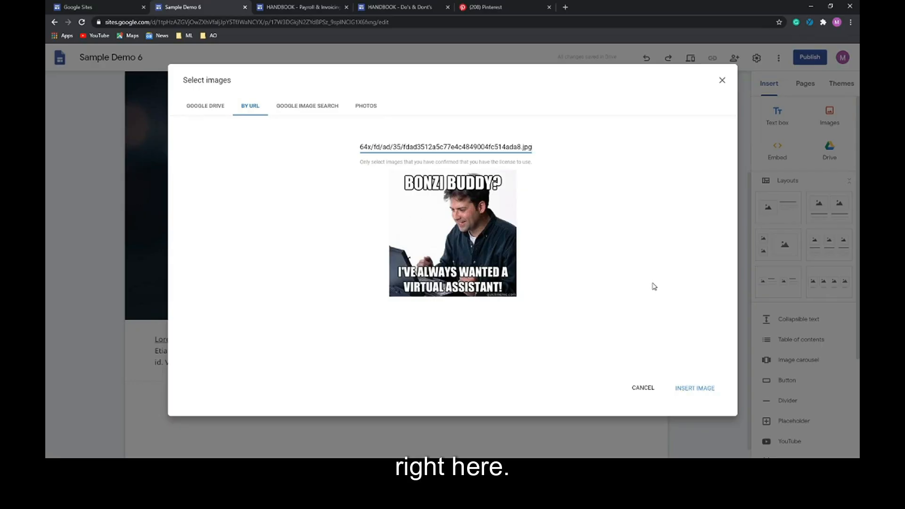
# - Re-paste the image URL in the By URL tab and insert the Bonzi Buddy image
pyautogui.click(318, 110)
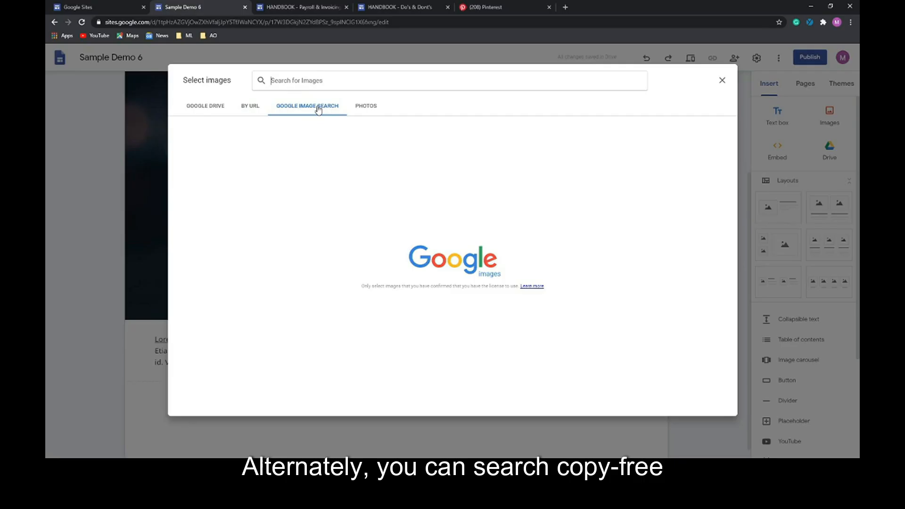
pyautogui.click(206, 107)
pyautogui.scroll(-3, 346, 252)
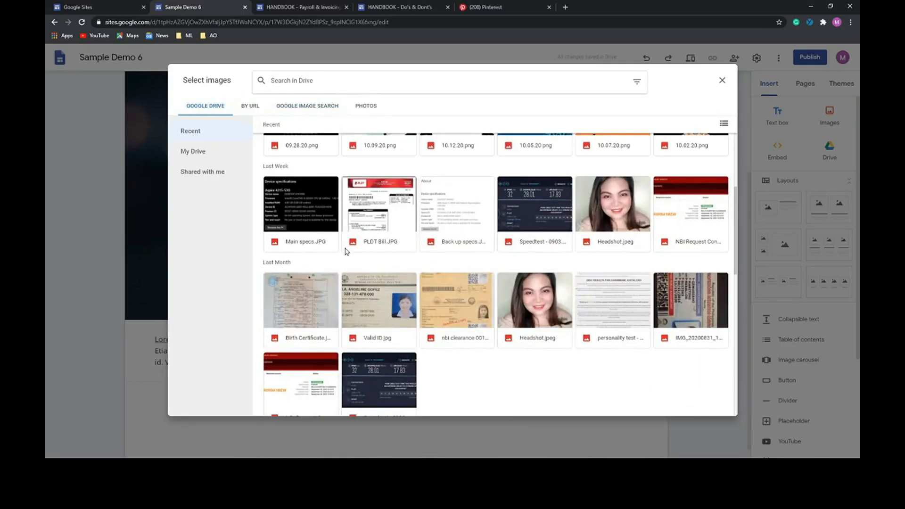
pyautogui.scroll(3, 347, 251)
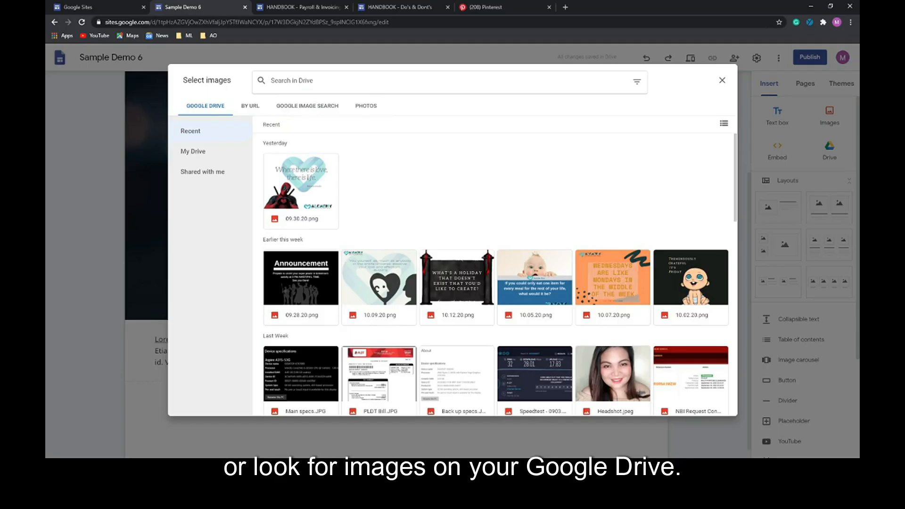
pyautogui.click(242, 110)
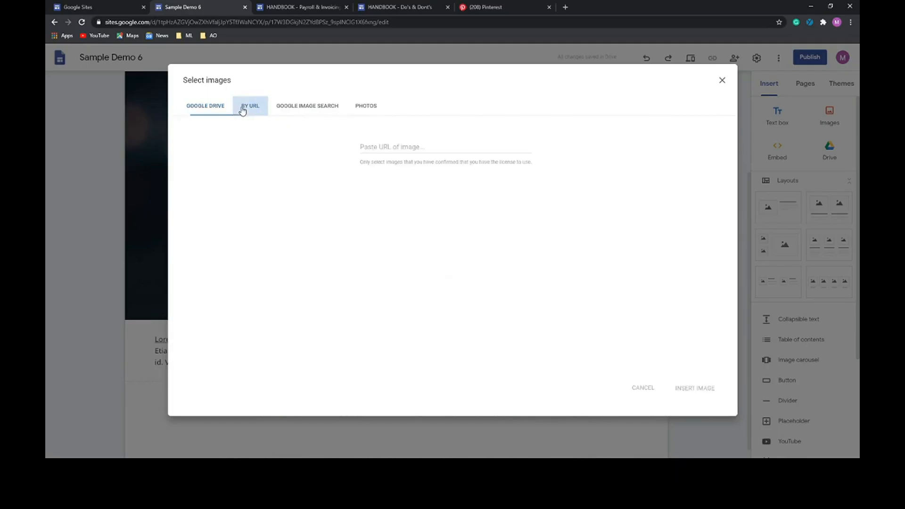
pyautogui.click(399, 148)
pyautogui.write('https://i.pinimg.com/564x/fd/ad/35/fdad3512a5c77e4c4849004fc514ada8.jpg')
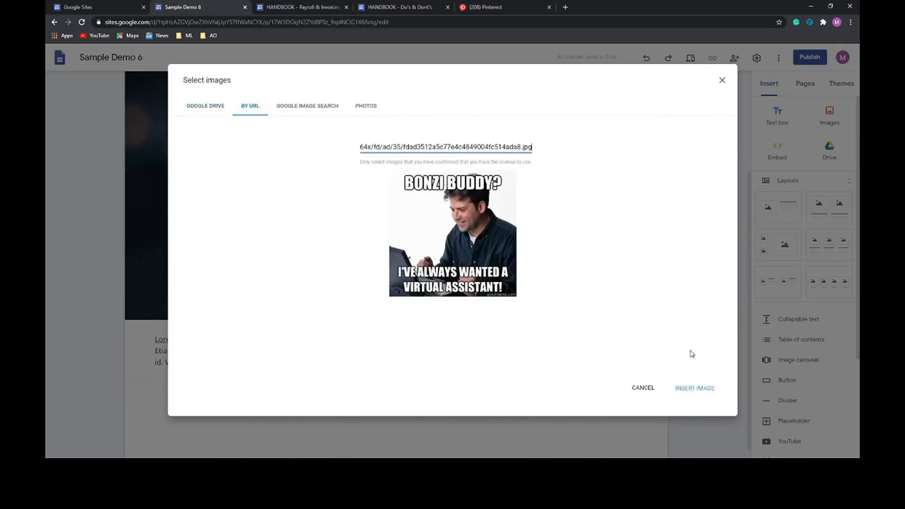
pyautogui.click(693, 388)
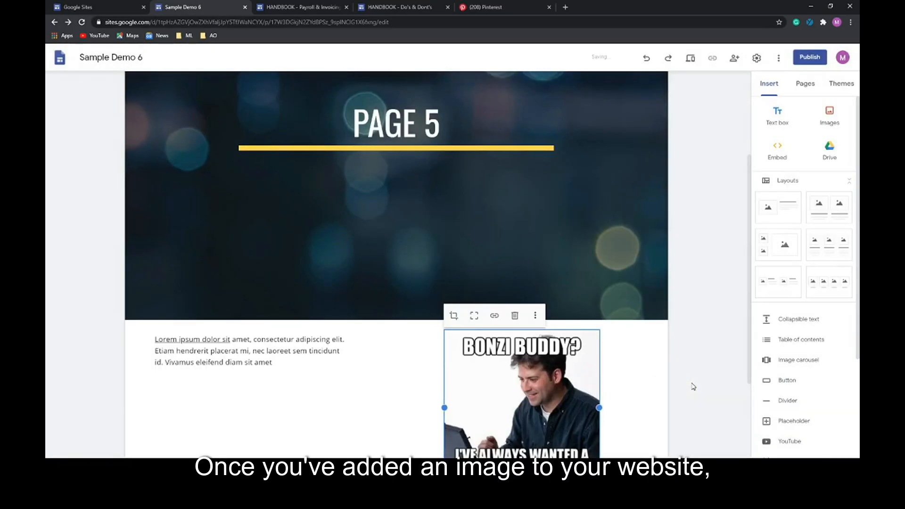
# - Widen the Bonzi Buddy image across more of its section
pyautogui.click(603, 211)
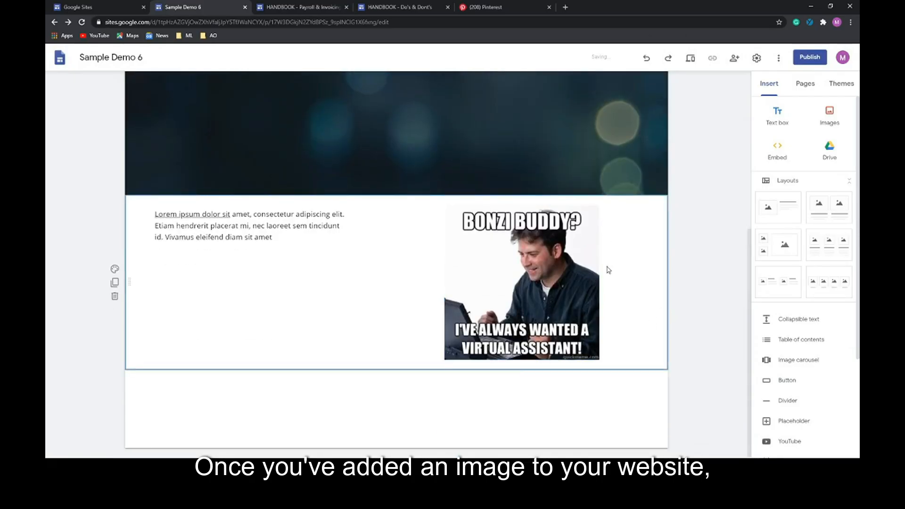
pyautogui.click(597, 282)
pyautogui.moveTo(600, 283); pyautogui.dragTo(633, 282)
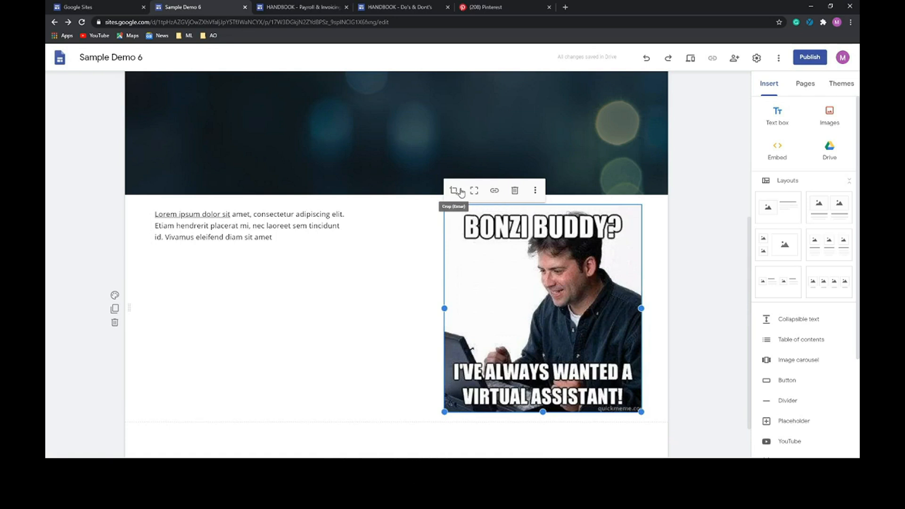
pyautogui.click(355, 271)
# - Reposition the image until it sits left of the Lorem ipsum paragraph
pyautogui.scroll(-1, 472, 278)
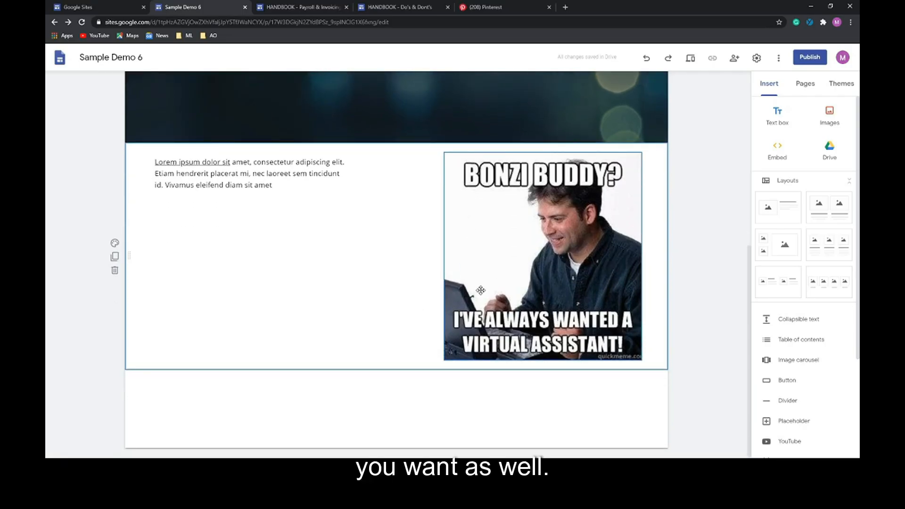
pyautogui.moveTo(542, 259); pyautogui.dragTo(251, 381)
pyautogui.moveTo(452, 290); pyautogui.dragTo(506, 368)
pyautogui.click(420, 283)
pyautogui.scroll(-4, 508, 380)
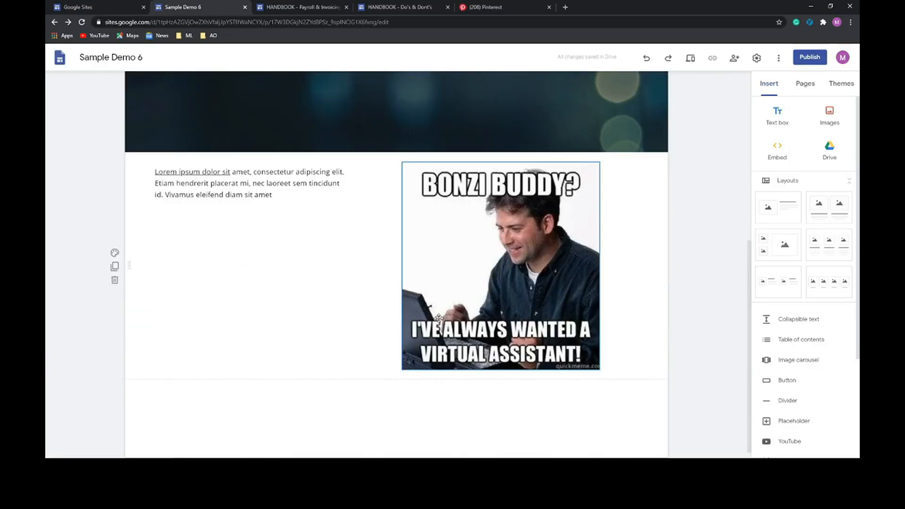
pyautogui.moveTo(474, 314); pyautogui.dragTo(255, 167)
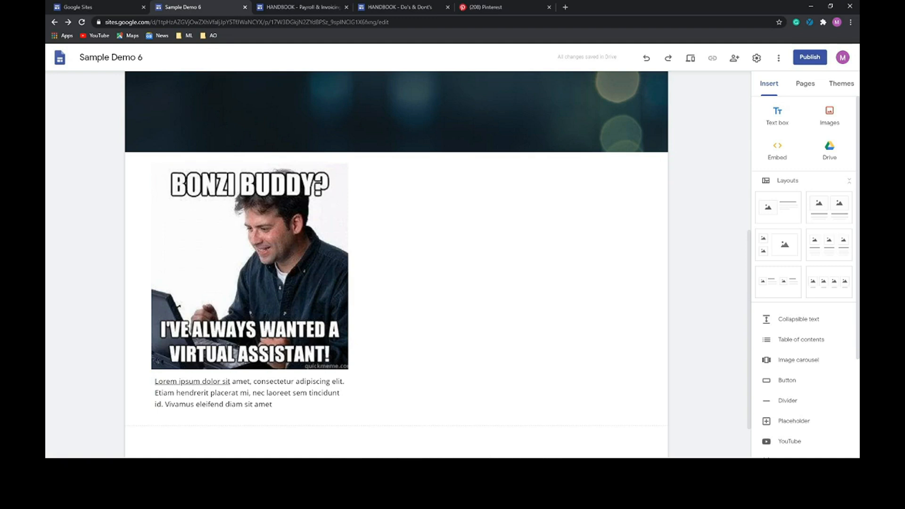
pyautogui.moveTo(236, 234); pyautogui.dragTo(470, 251)
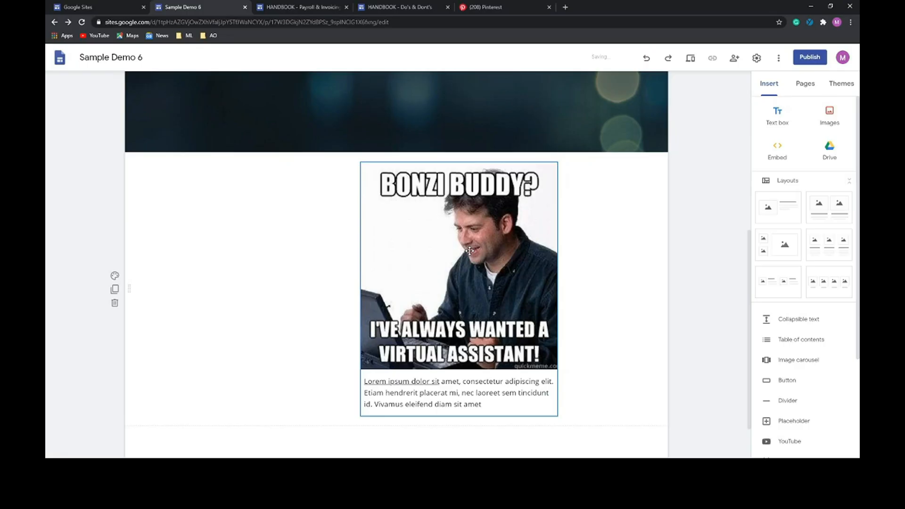
pyautogui.doubleClick(469, 251)
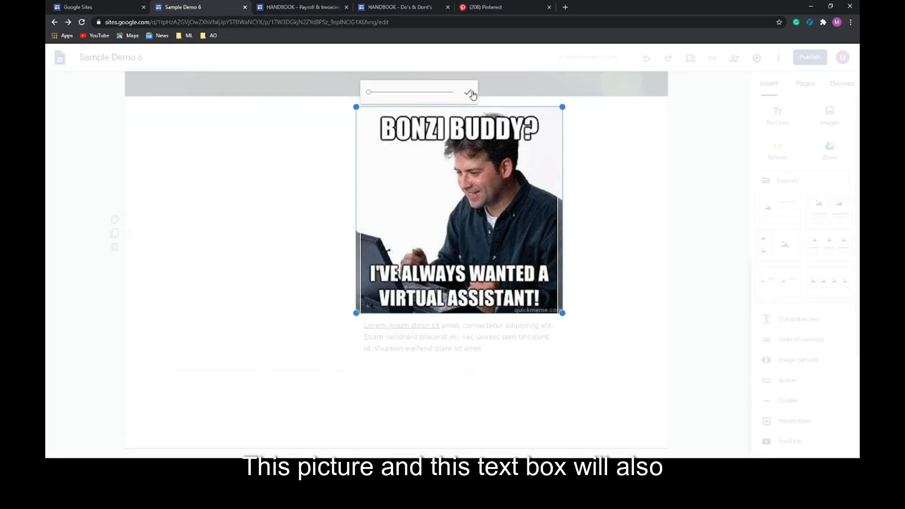
pyautogui.click(470, 93)
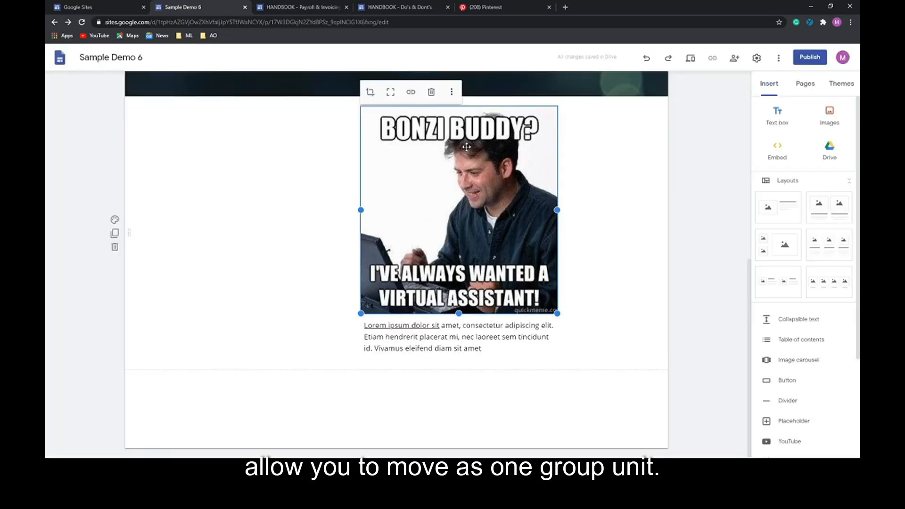
pyautogui.moveTo(483, 199); pyautogui.dragTo(257, 225)
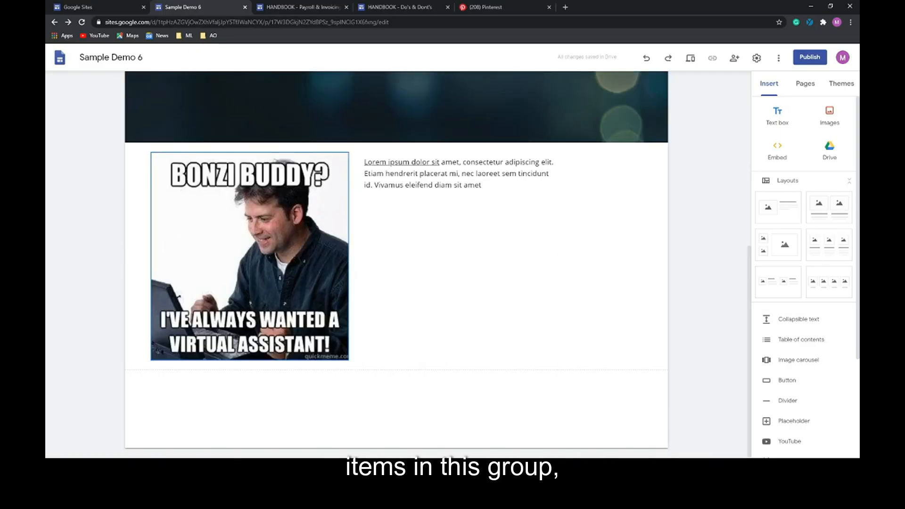
pyautogui.scroll(-3, 764, 244)
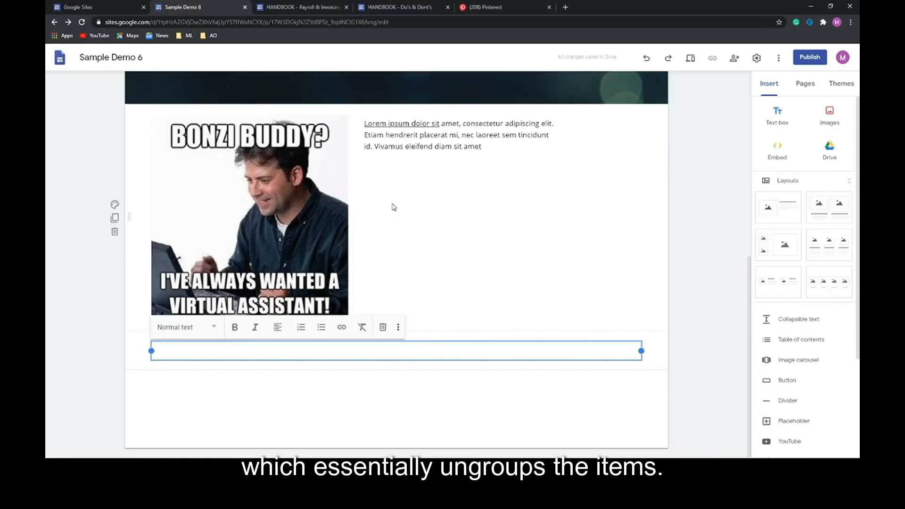
# - Try yellow and light gray backgrounds for the empty section, settling back on yellow
pyautogui.moveTo(234, 343)
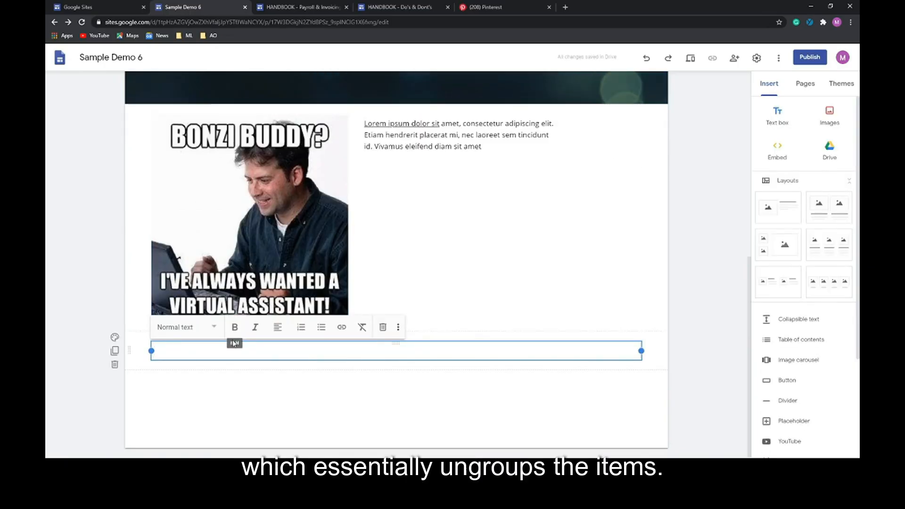
pyautogui.click(114, 338)
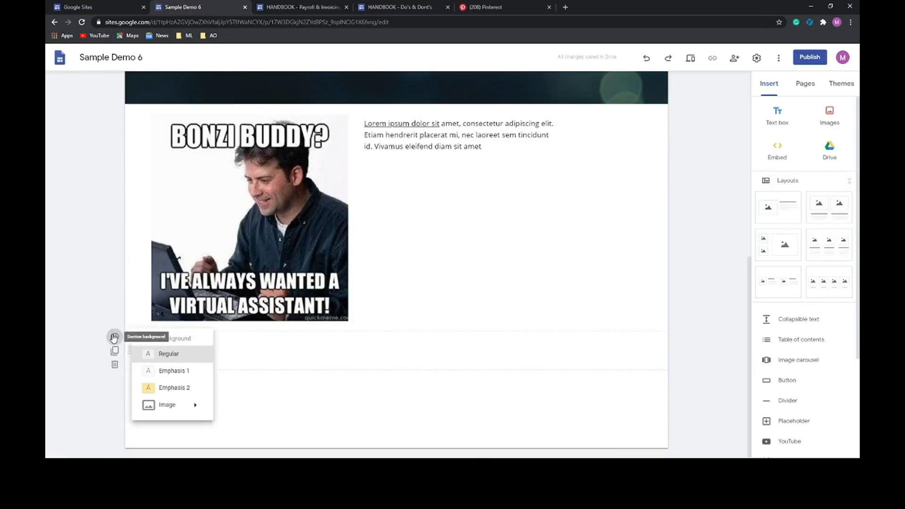
pyautogui.click(175, 392)
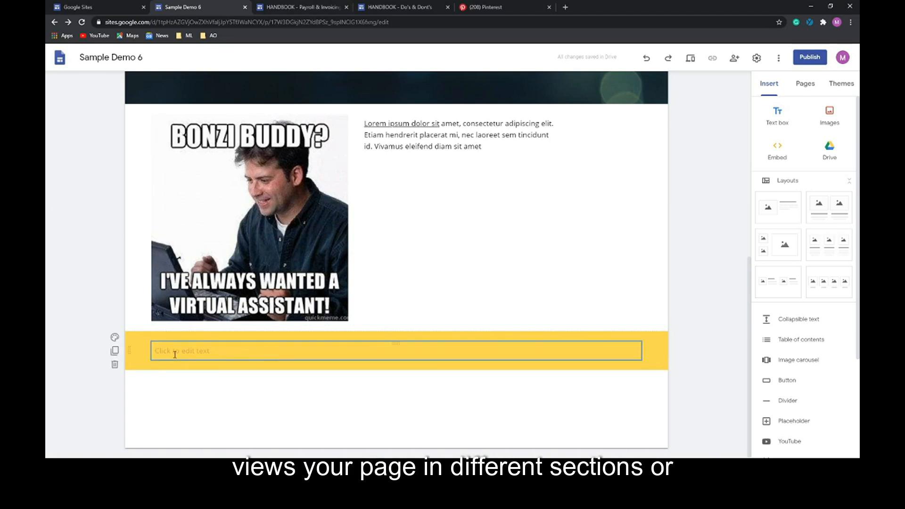
pyautogui.click(114, 337)
pyautogui.moveTo(191, 404)
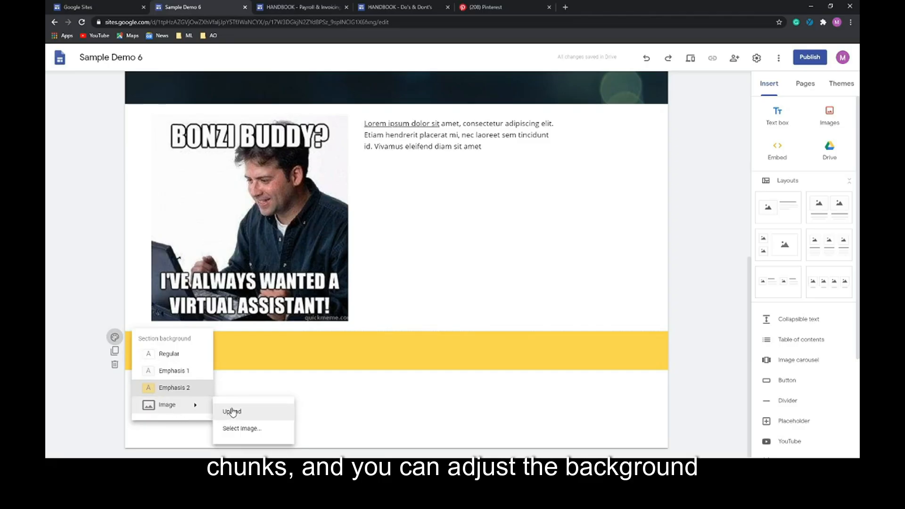
pyautogui.click(178, 372)
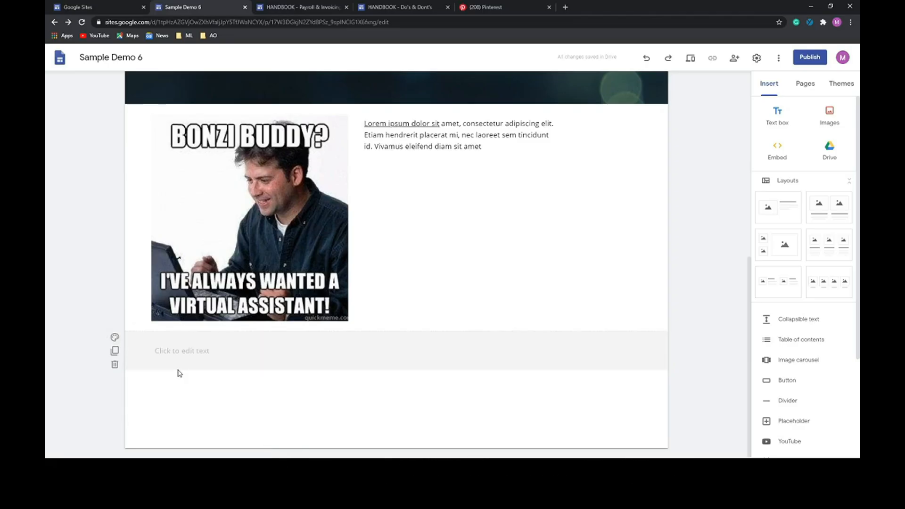
pyautogui.click(121, 338)
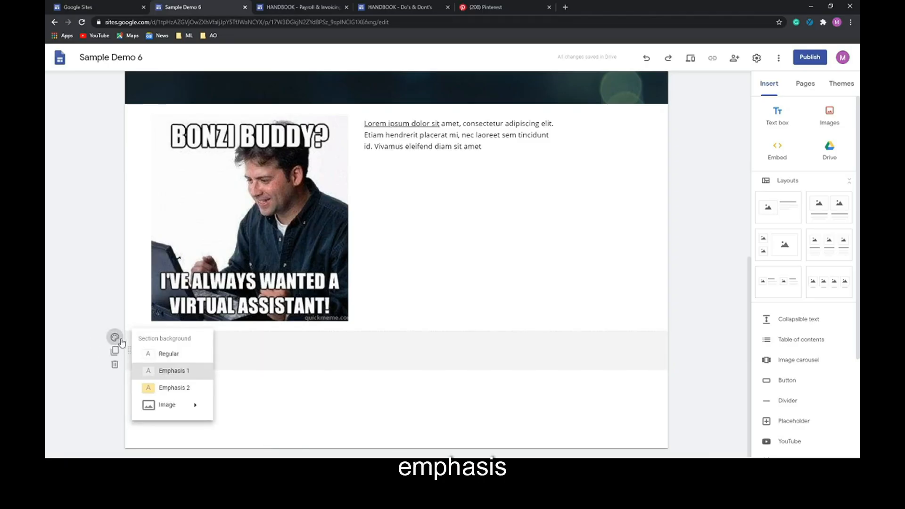
pyautogui.click(173, 391)
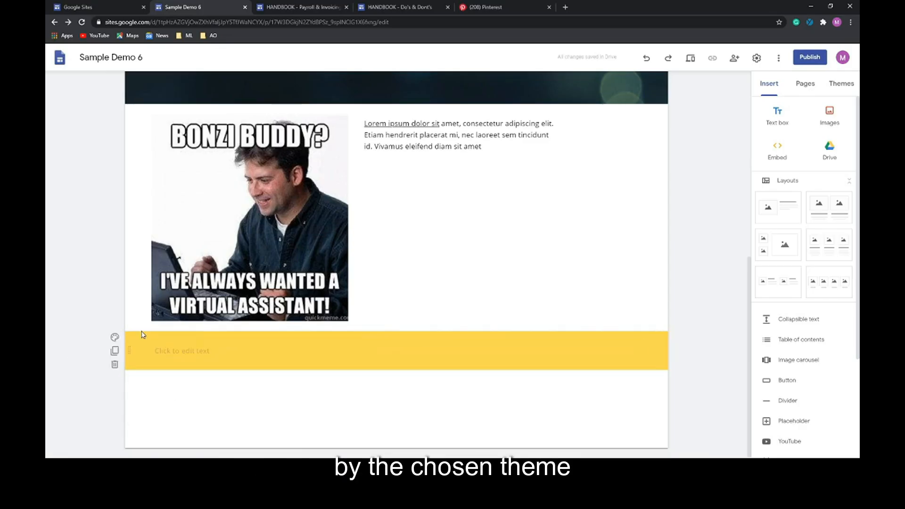
# - Set the dark ocean landscape picture as the section background and preview the site
pyautogui.click(115, 337)
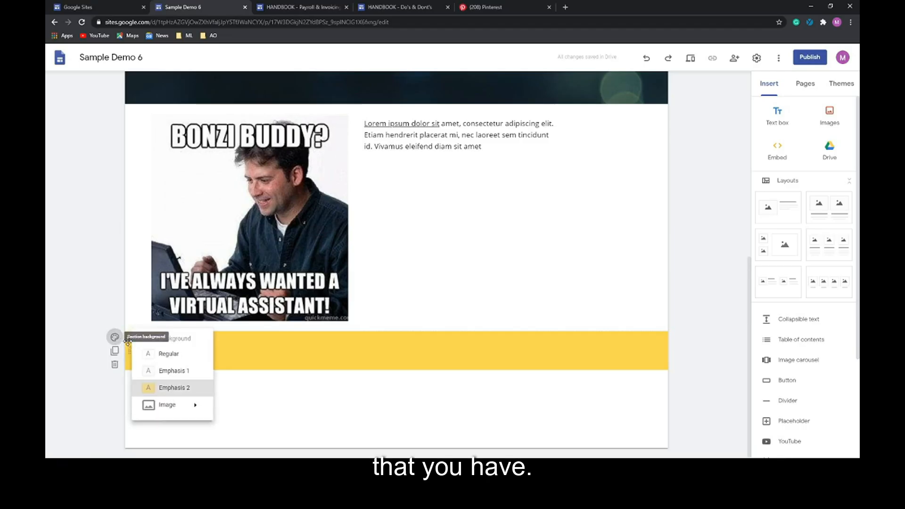
pyautogui.moveTo(164, 415)
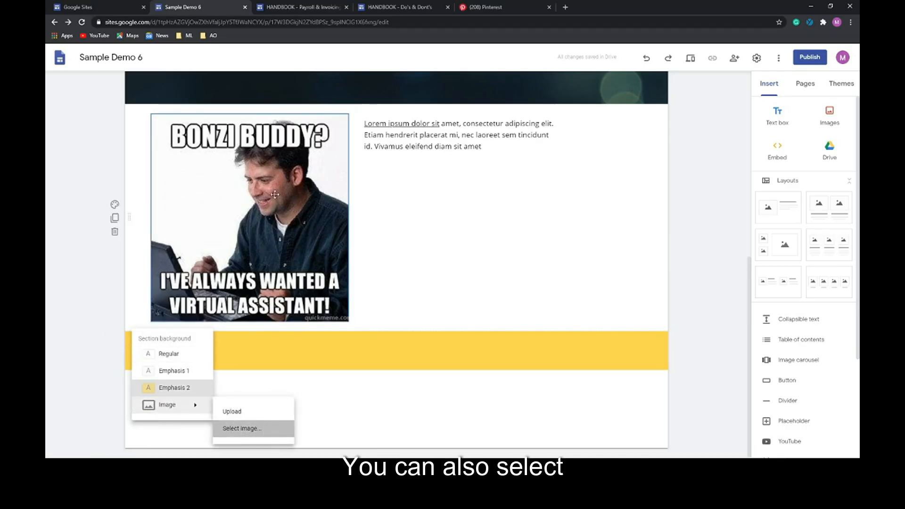
pyautogui.click(236, 428)
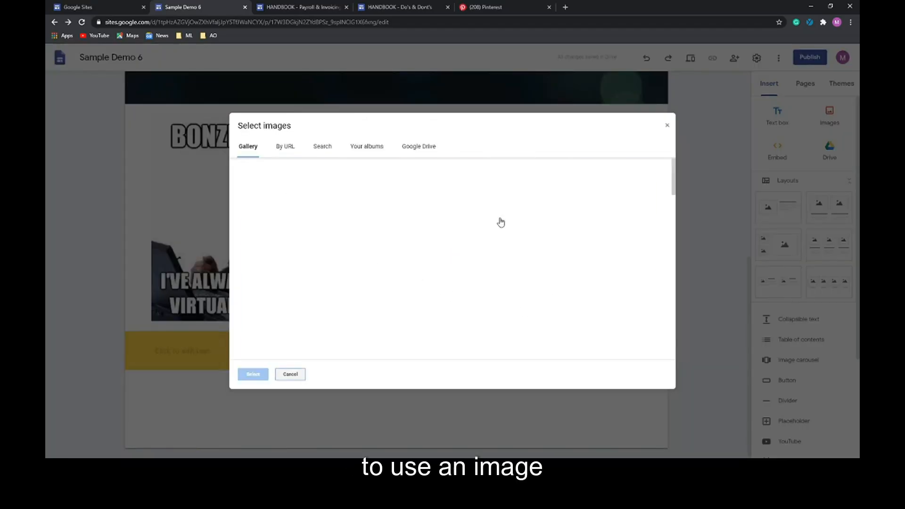
pyautogui.click(534, 200)
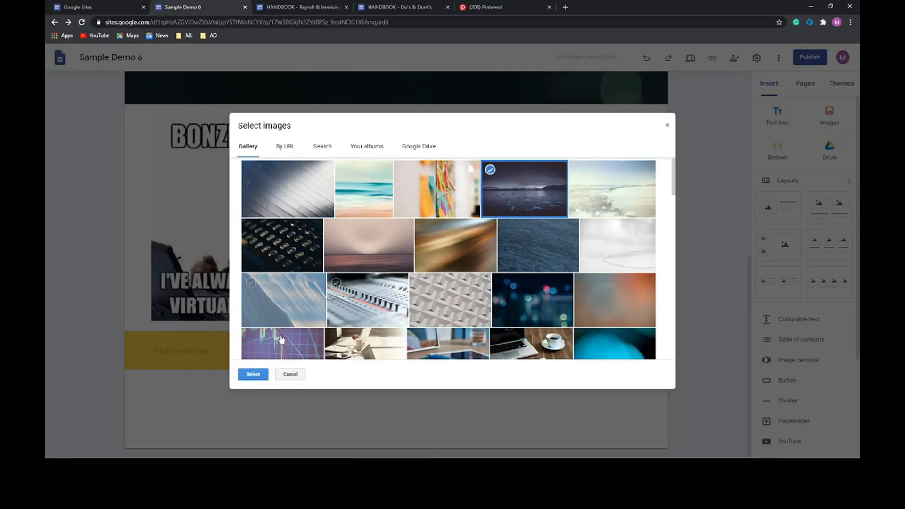
pyautogui.click(253, 374)
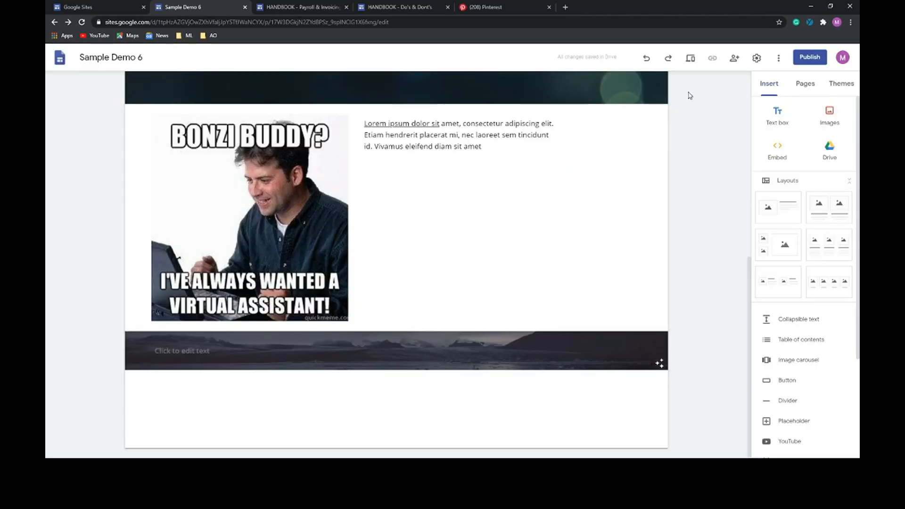
pyautogui.click(690, 59)
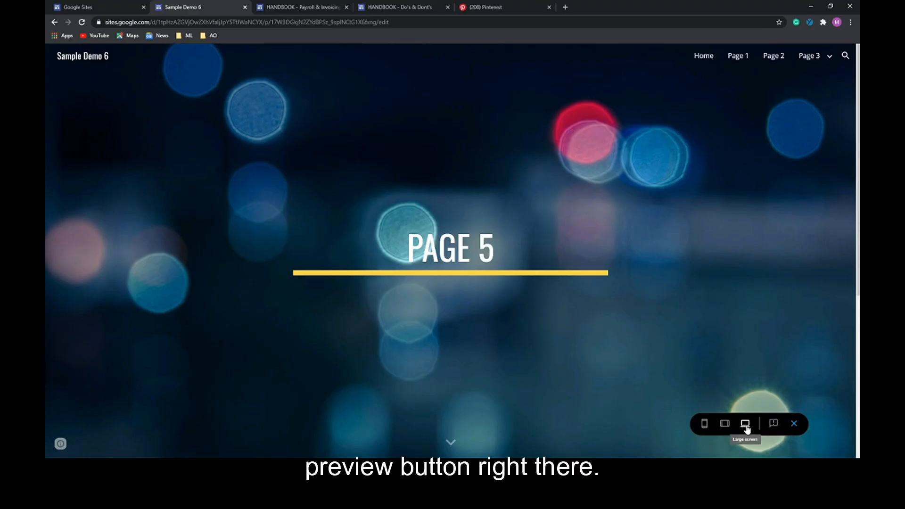
# - Check Page 5 in desktop, tablet and phone preview sizes, then exit the preview
pyautogui.scroll(-5, 588, 234)
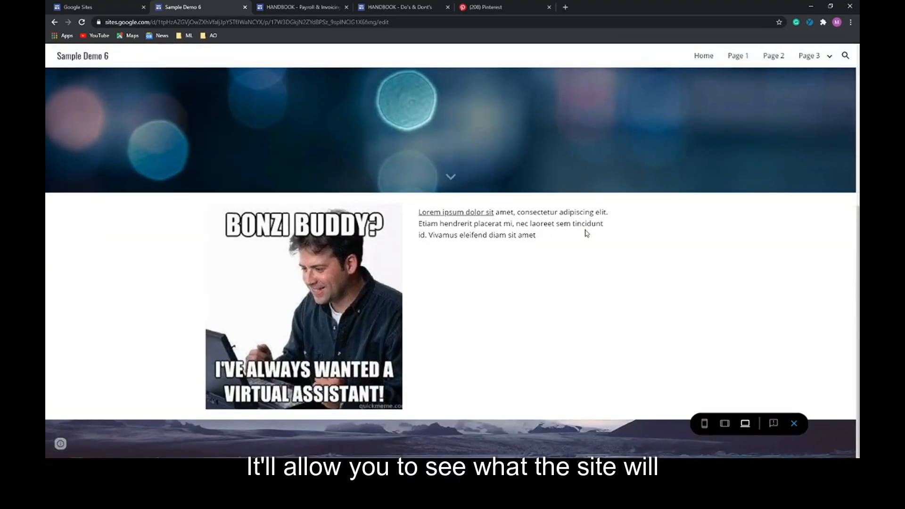
pyautogui.scroll(5, 586, 232)
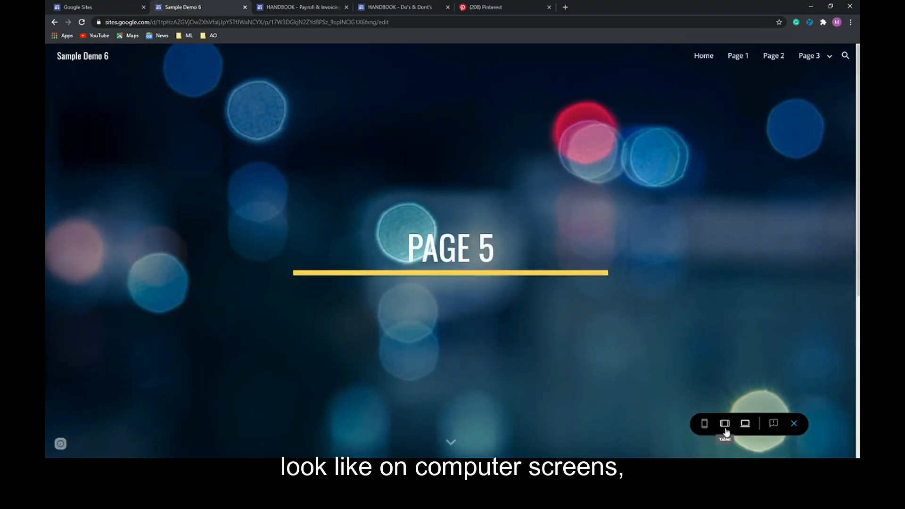
pyautogui.click(725, 425)
pyautogui.scroll(-4, 590, 211)
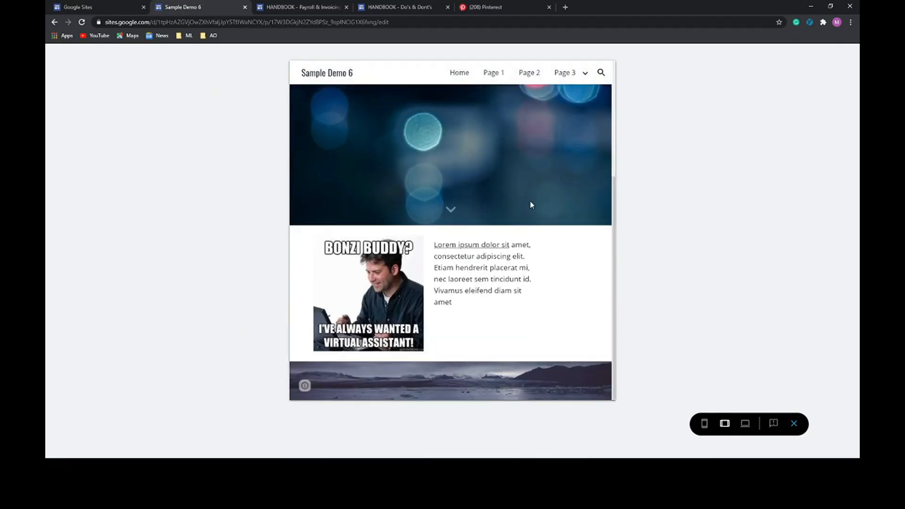
pyautogui.scroll(4, 532, 205)
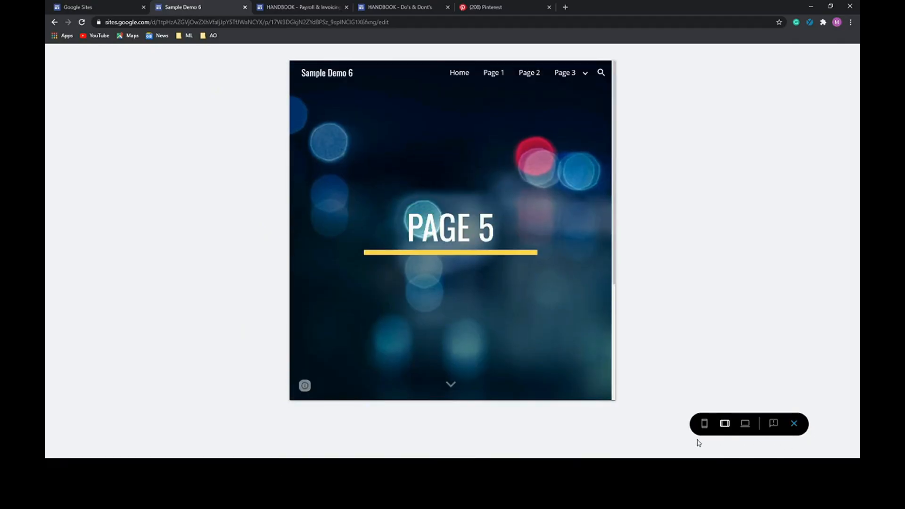
pyautogui.click(704, 424)
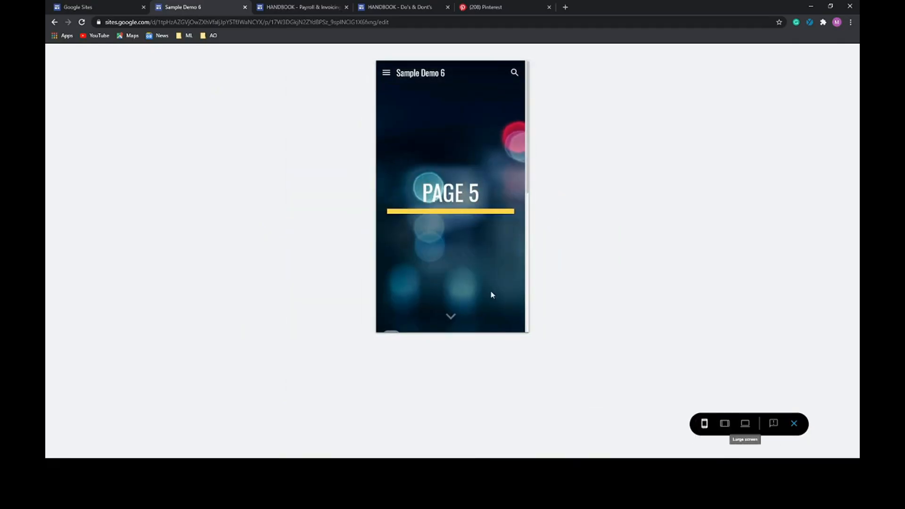
pyautogui.scroll(-5, 480, 217)
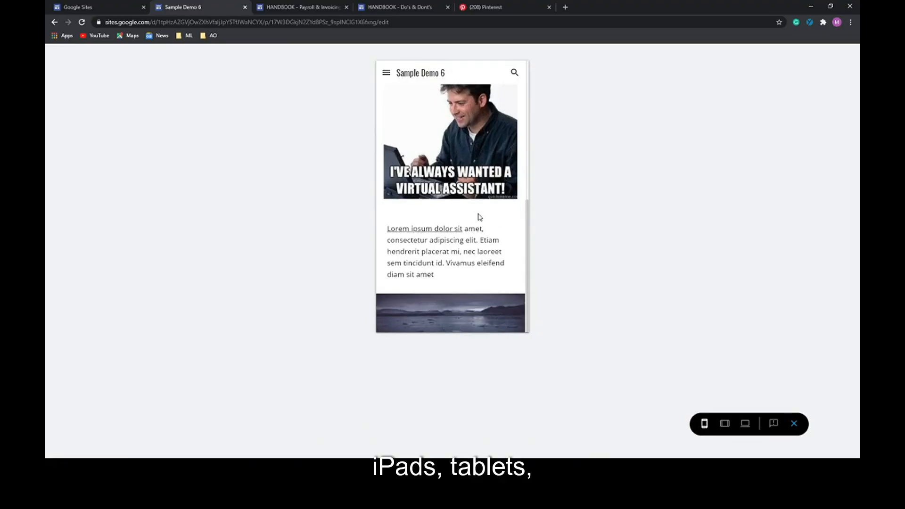
pyautogui.scroll(5, 479, 217)
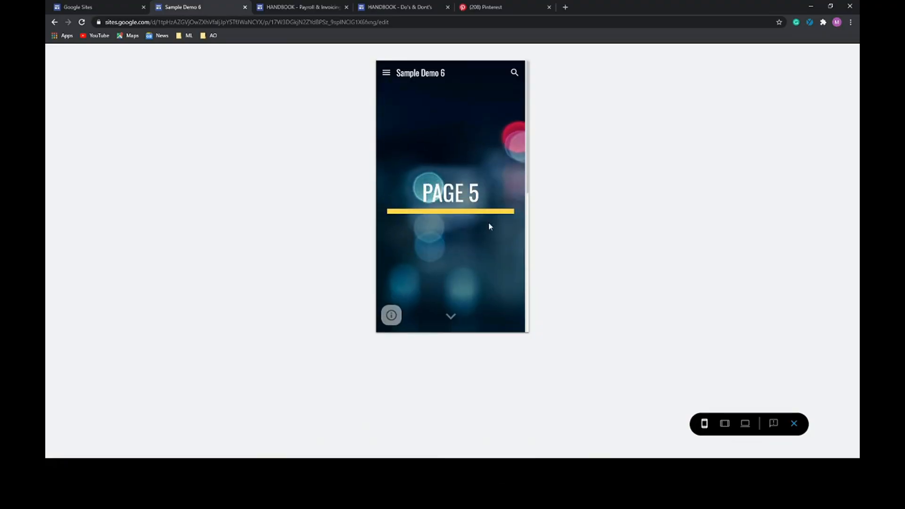
pyautogui.click(795, 424)
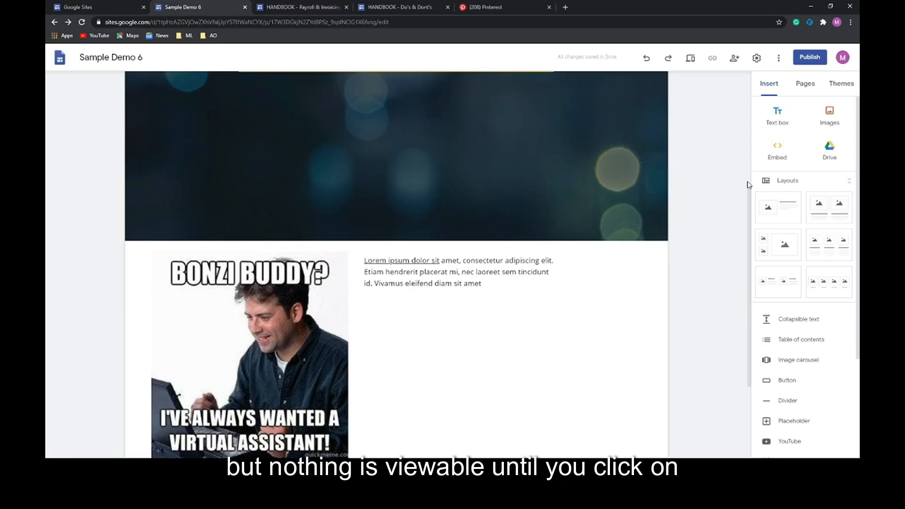
# - Publish the site at web address sample-demo-6 with link access set to Public
pyautogui.click(805, 61)
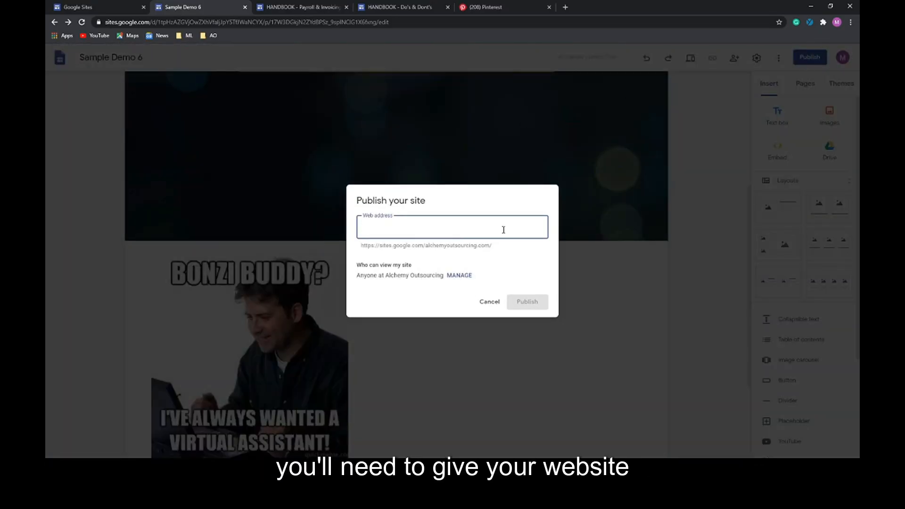
pyautogui.write('sample-demo-6')
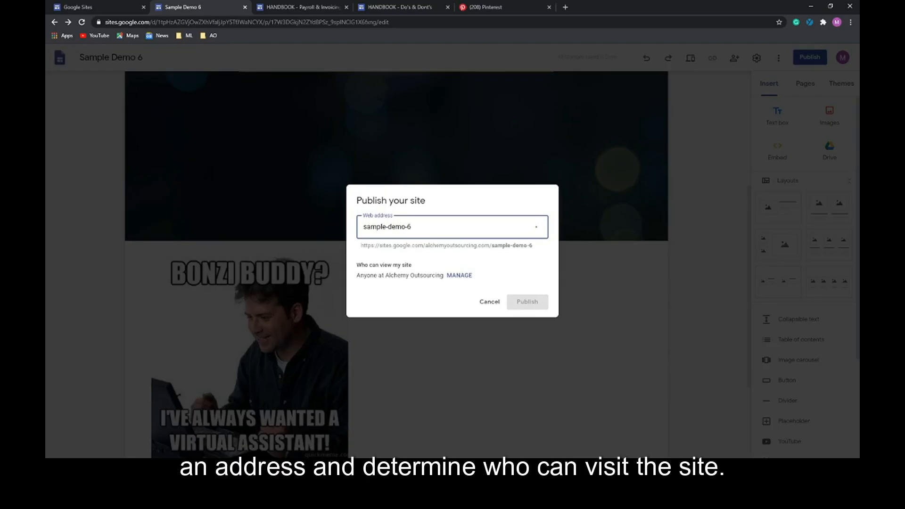
pyautogui.click(452, 278)
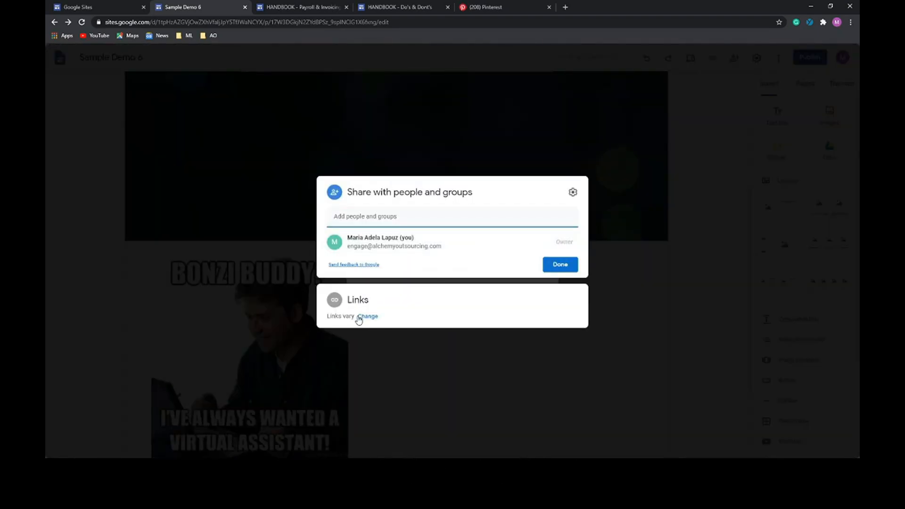
pyautogui.click(363, 317)
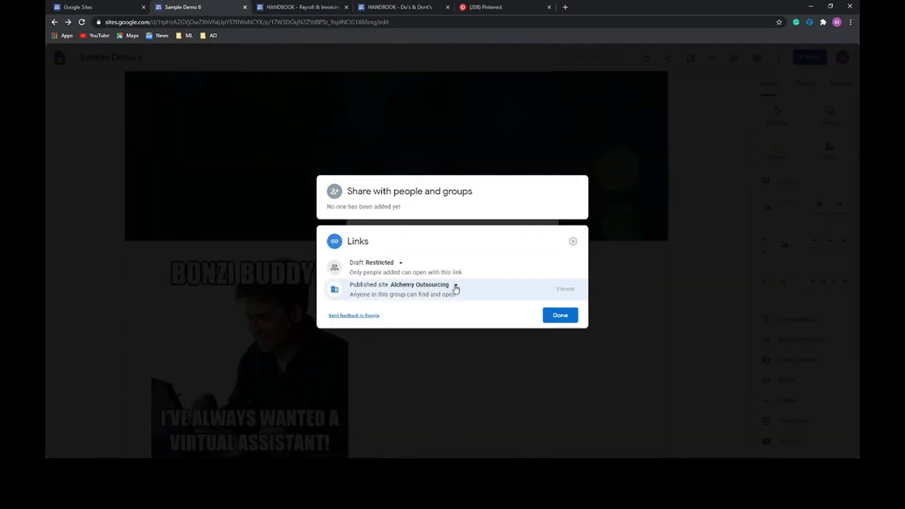
pyautogui.click(455, 288)
pyautogui.click(429, 359)
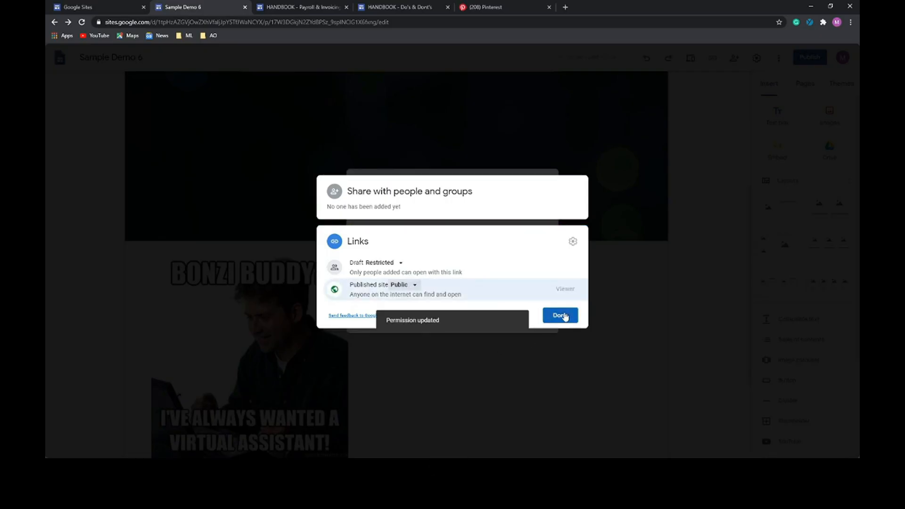
pyautogui.click(561, 316)
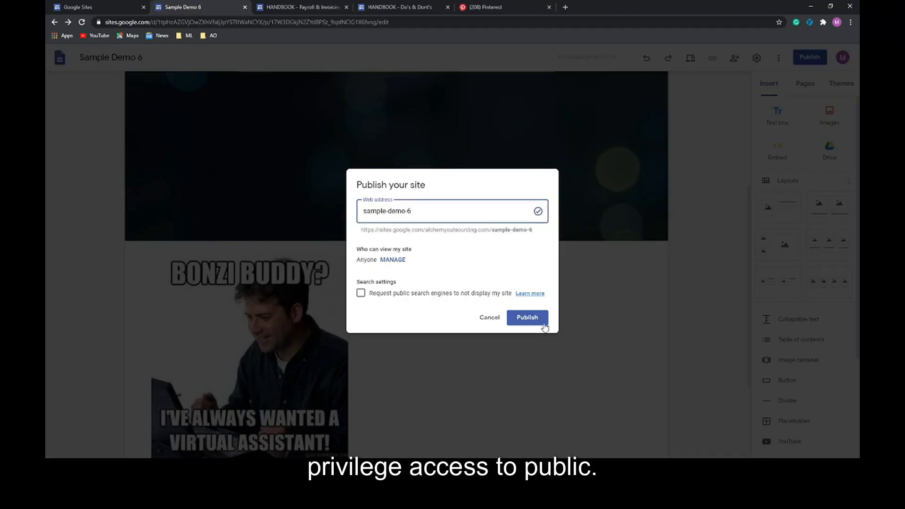
pyautogui.click(527, 317)
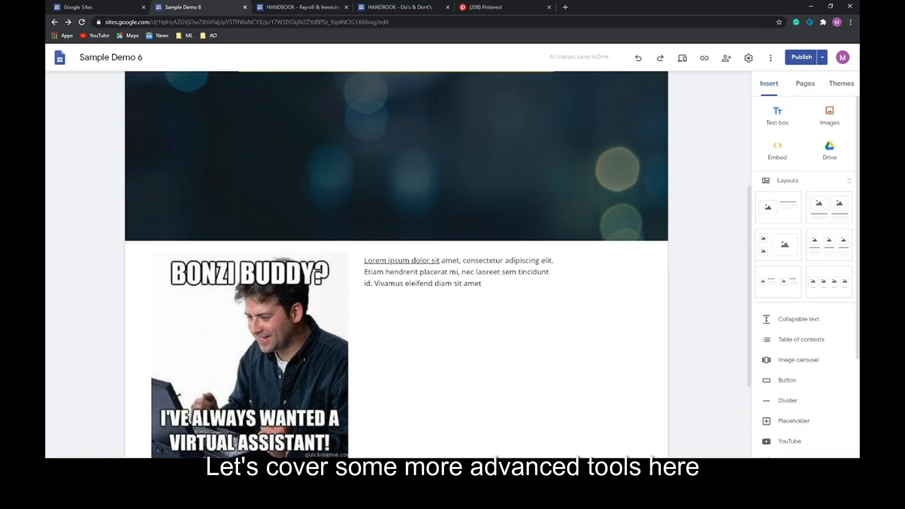
# - Add a collapsible text block headed LOREM IPSUM with a pasted Lorem ipsum paragraph
pyautogui.click(797, 320)
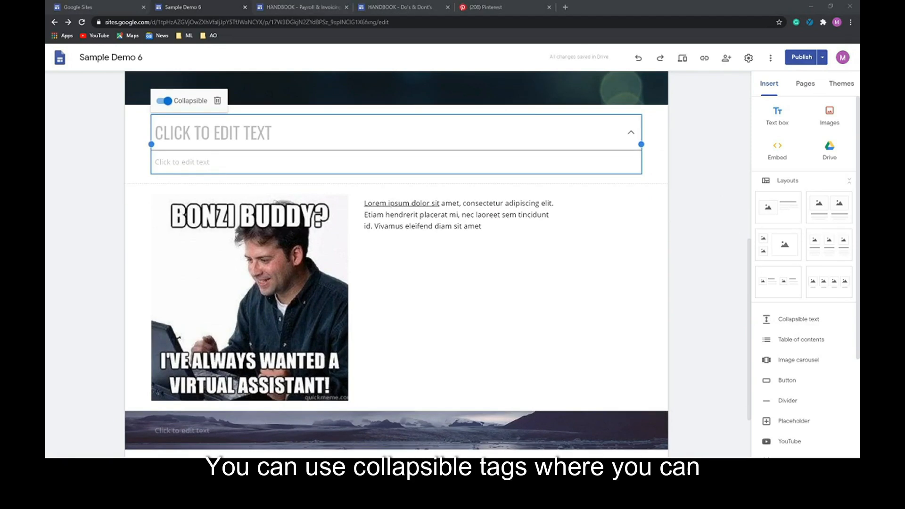
pyautogui.click(243, 137)
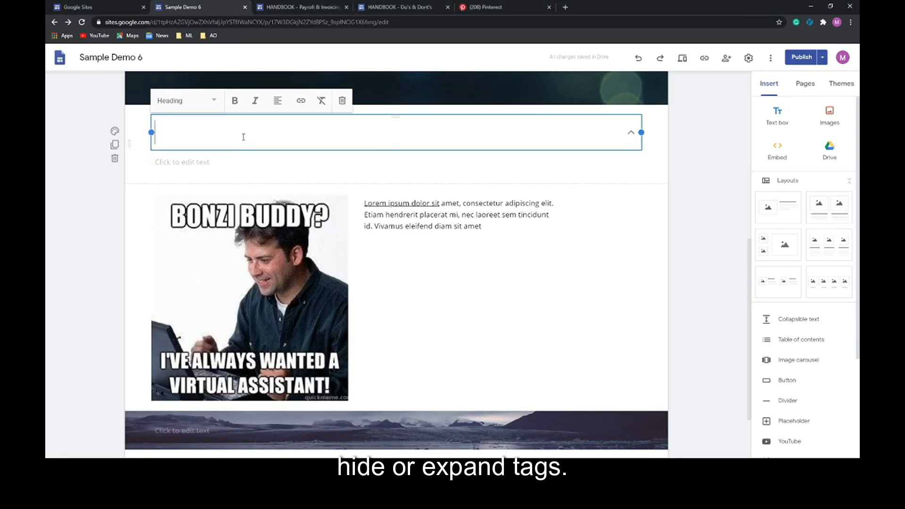
pyautogui.write('LOREM IPSUM')
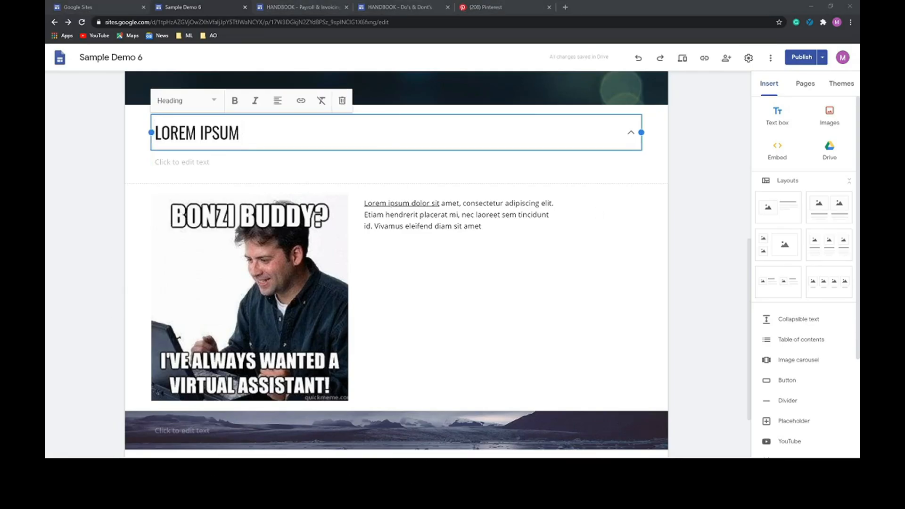
pyautogui.click(323, 163)
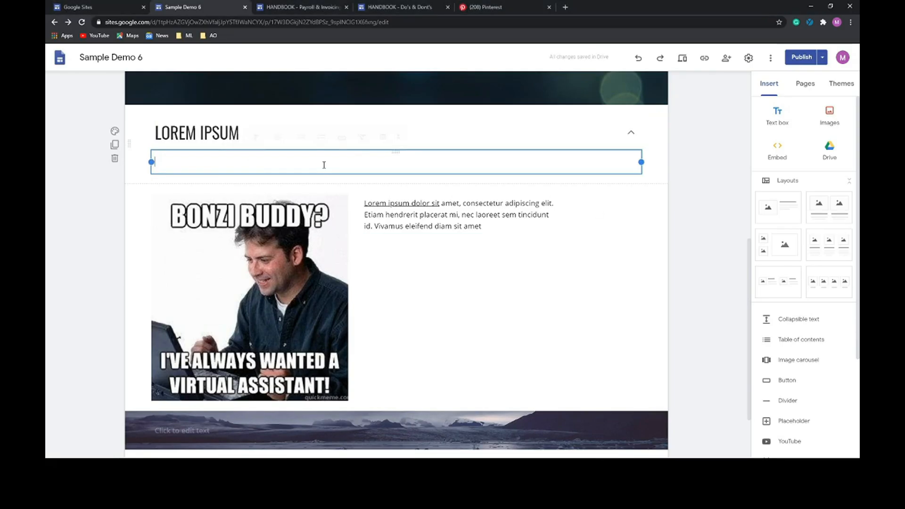
pyautogui.write('Lorem ipsum dolor sit amet, consectetur adipiscing elit. Etiam hendrerit placerat mi, nec laoreet sem tincidunt id. Vivamus eleifend diam sit amet tortor iaculis, vitae sollicitudin augue rhoncus. Mauris tellus ante, luctus id accumsan semper, suscipit a enim. Proin ornare lorem imperdiet lectus blandit accumsan. Sed non arcu quis nisi sollicitudin sollicitudin et imperdiet est. Suspendisse non est orci. Aliquam malesuada urna in felis tempus, sit amet accumsan tortor varius. Duis convallis vitae urna id tempor. Donec euismod mi eget')
# - Test collapsing and expanding the LOREM IPSUM section, leaving it collapsed
pyautogui.click(635, 140)
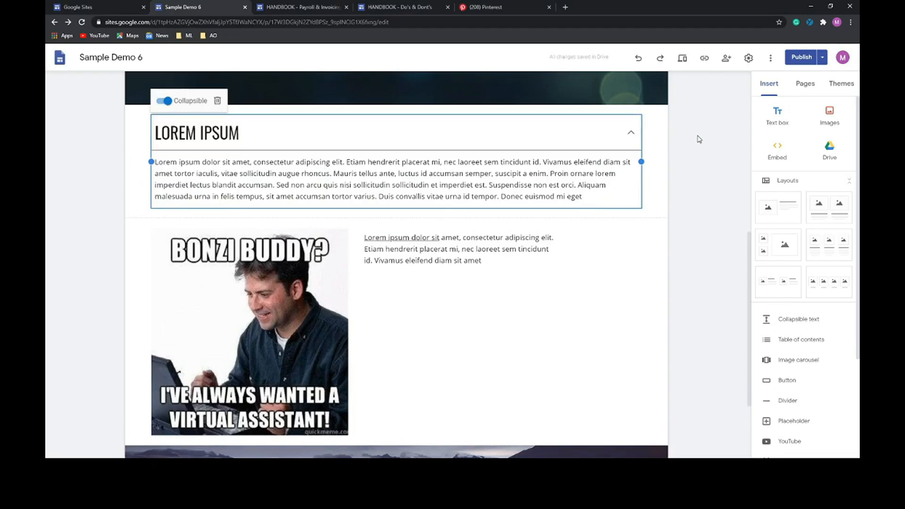
pyautogui.click(755, 139)
pyautogui.click(631, 135)
pyautogui.click(699, 137)
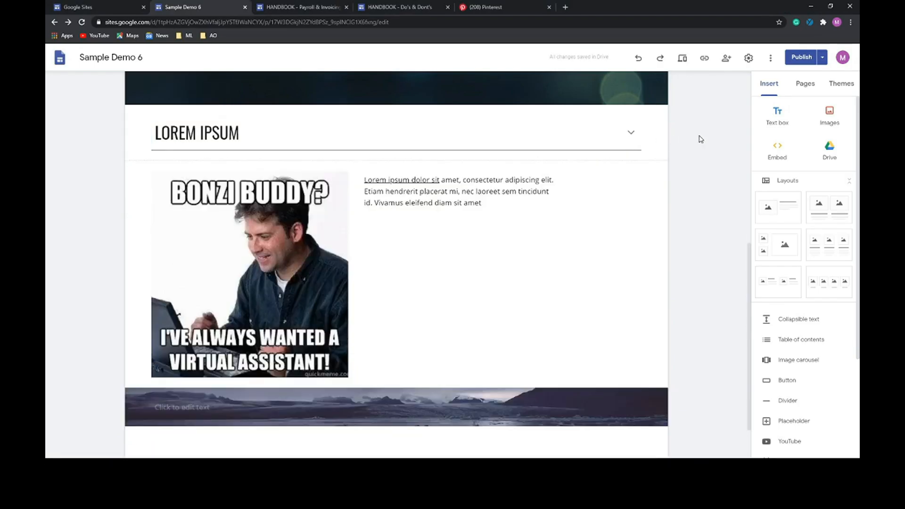
pyautogui.click(632, 134)
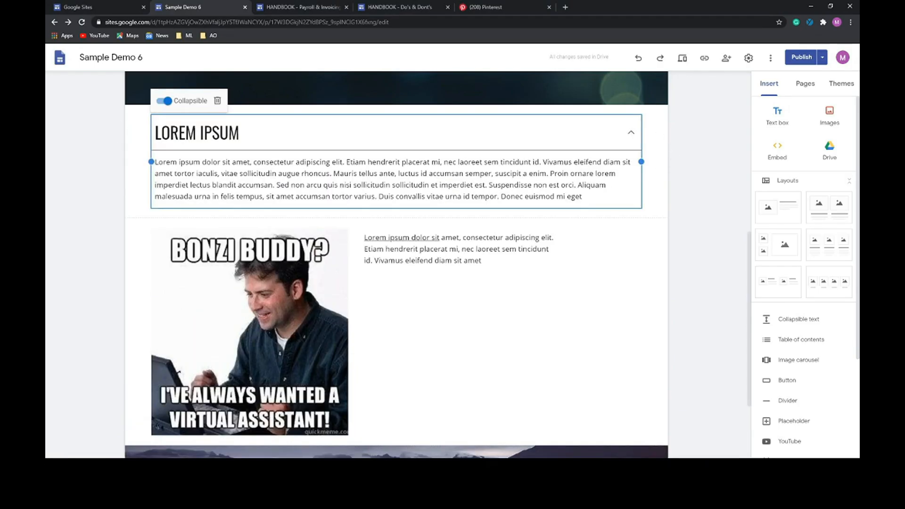
pyautogui.click(718, 170)
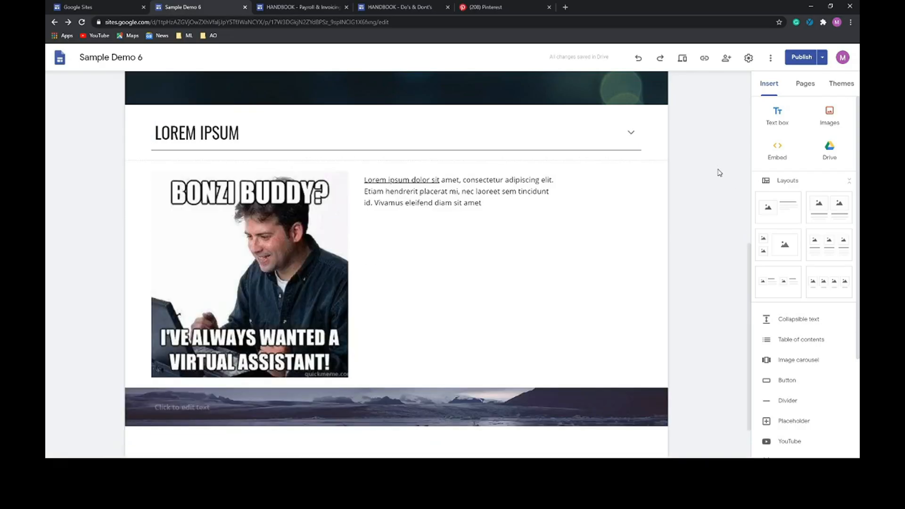
pyautogui.scroll(-1, 796, 397)
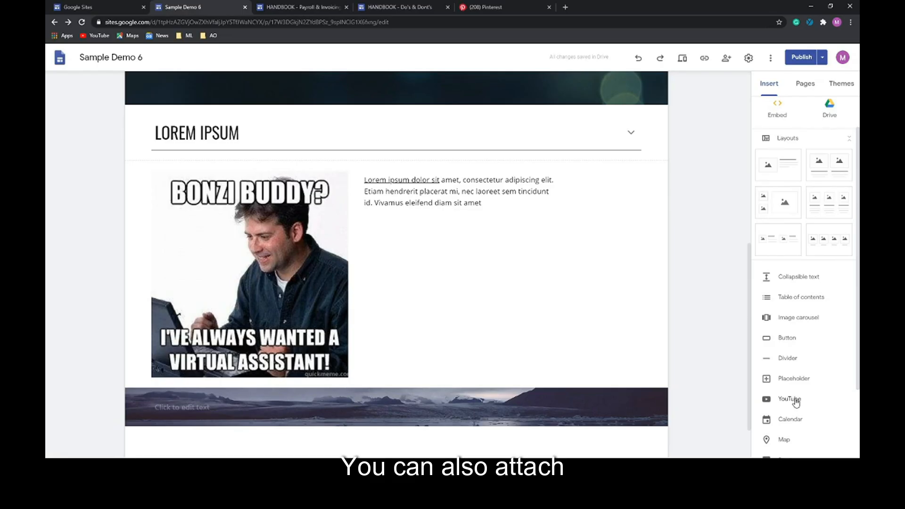
pyautogui.click(797, 402)
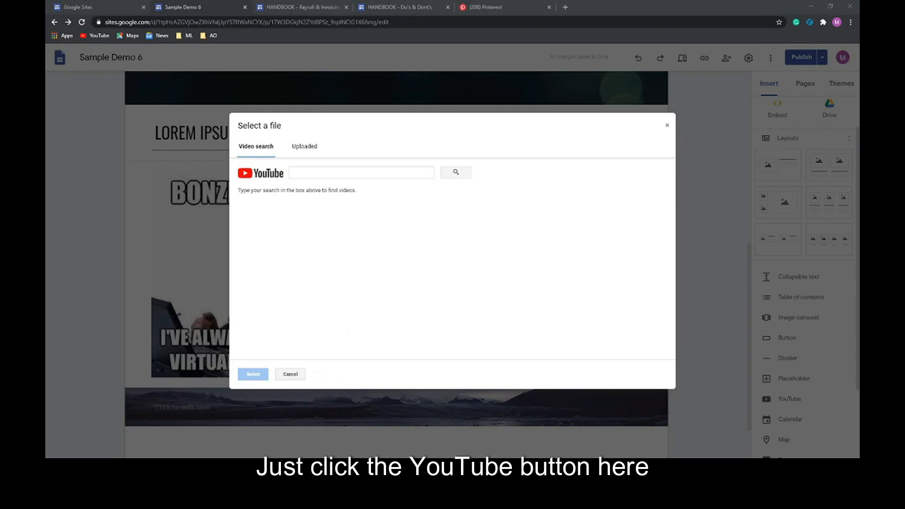
# - Search YouTube for 'Virtual assistant' and insert the Virtual Assistant Jobs For Beginners video
pyautogui.write('Virtual assistant')
pyautogui.click(446, 175)
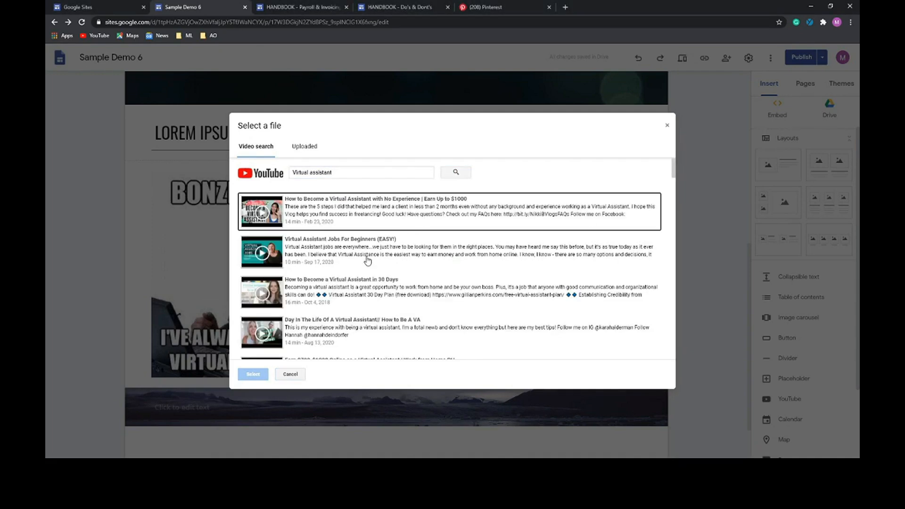
pyautogui.click(340, 261)
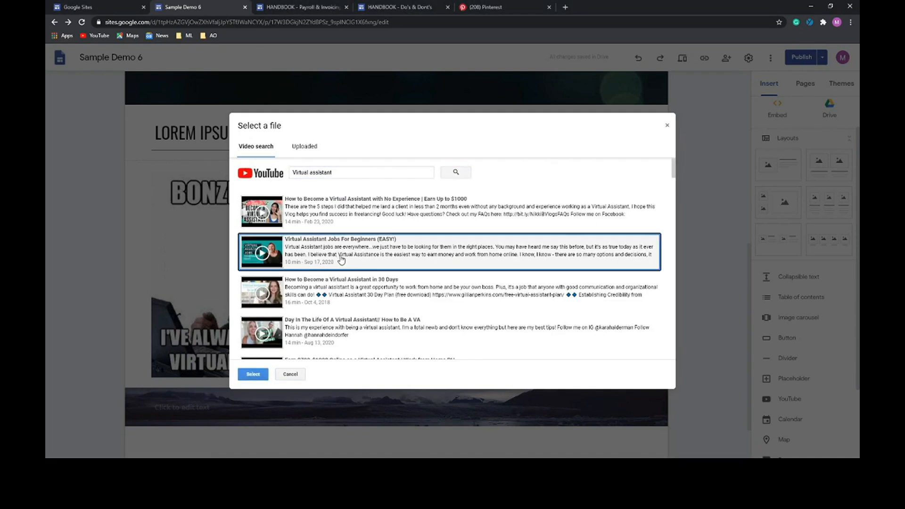
pyautogui.click(252, 377)
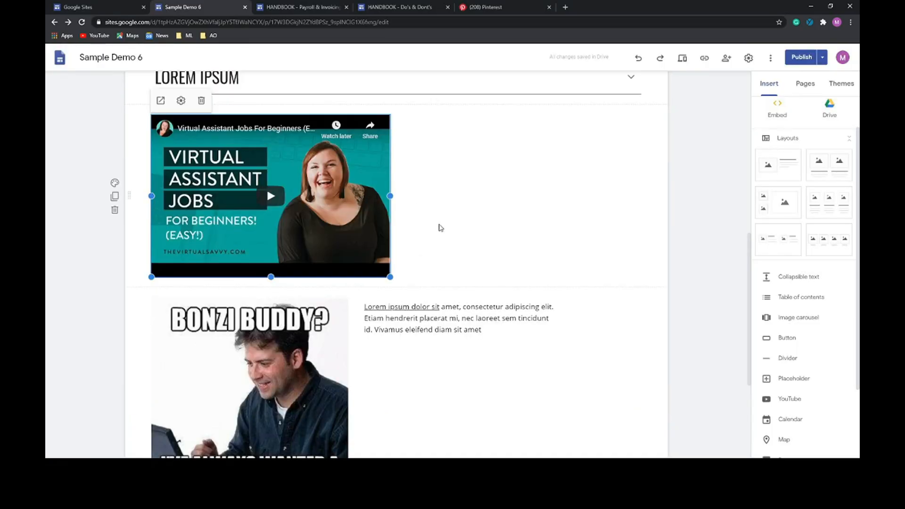
# - Enlarge the video embed to full content width and a taller height
pyautogui.moveTo(391, 277); pyautogui.dragTo(642, 317)
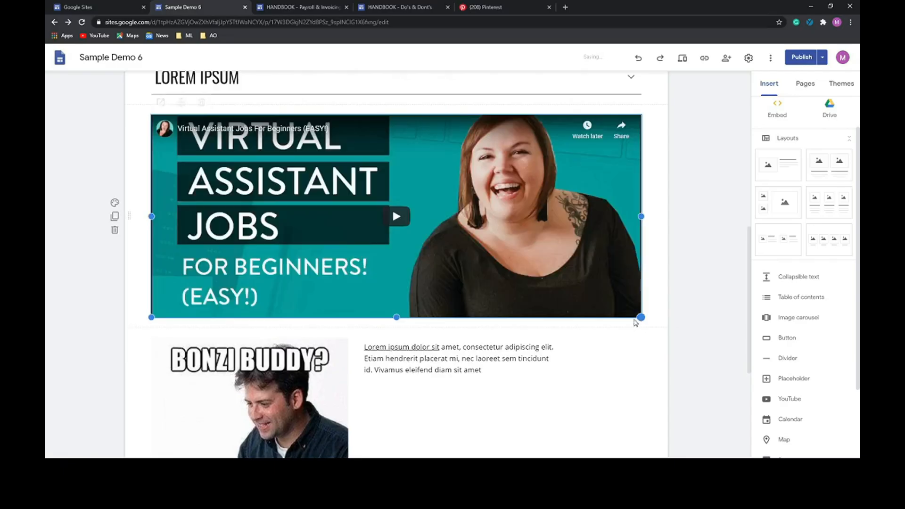
pyautogui.moveTo(397, 318); pyautogui.dragTo(397, 378)
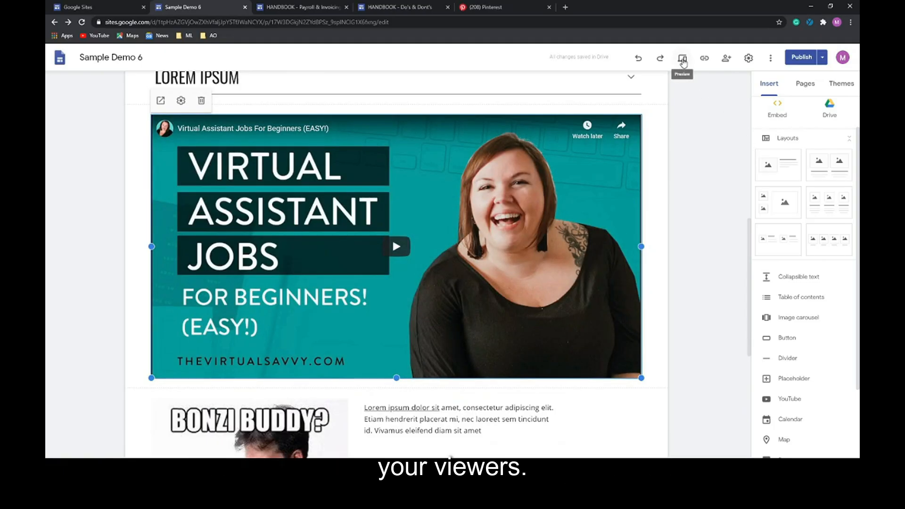
pyautogui.scroll(-2, 585, 263)
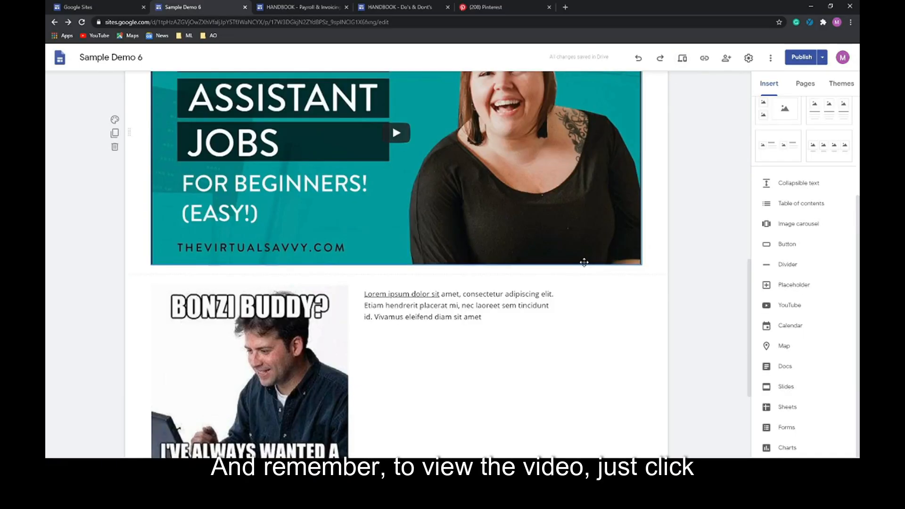
# - Embed the Executive Assistant job description Doc below the YouTube video on Page 5
pyautogui.scroll(2, 585, 262)
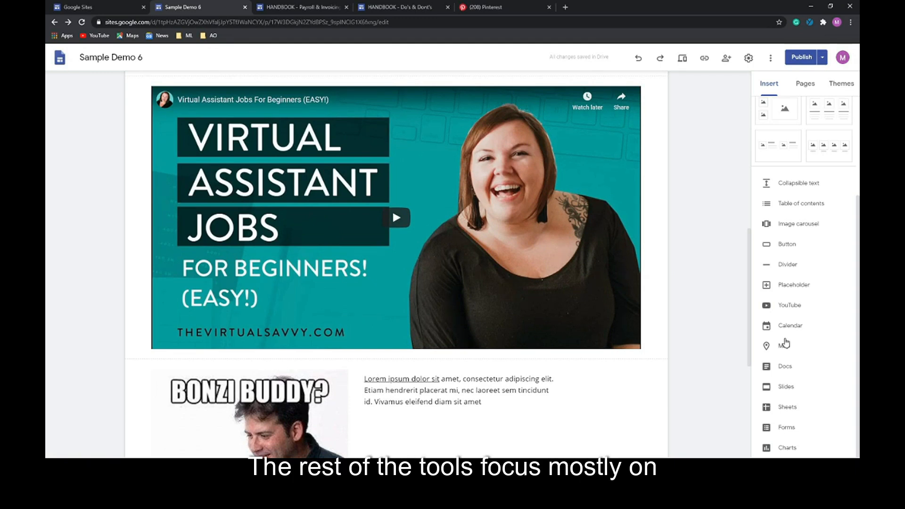
pyautogui.click(783, 371)
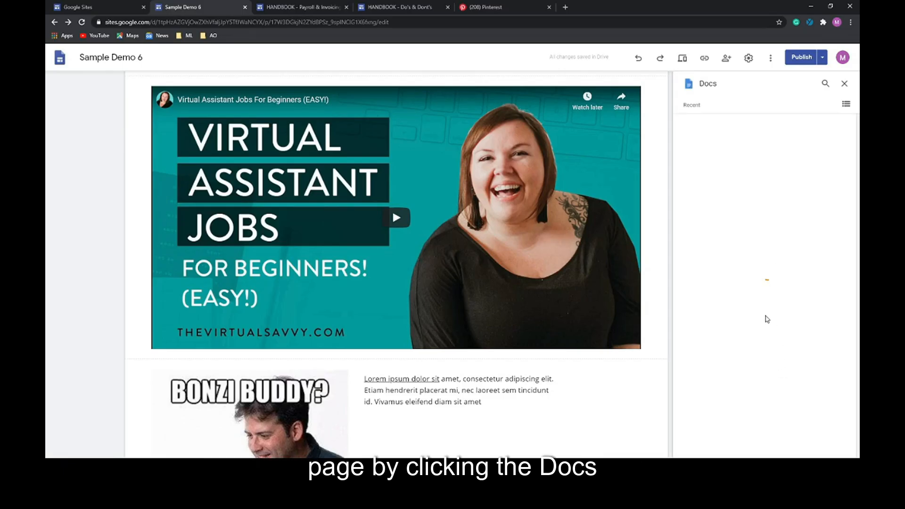
pyautogui.scroll(-2, 759, 319)
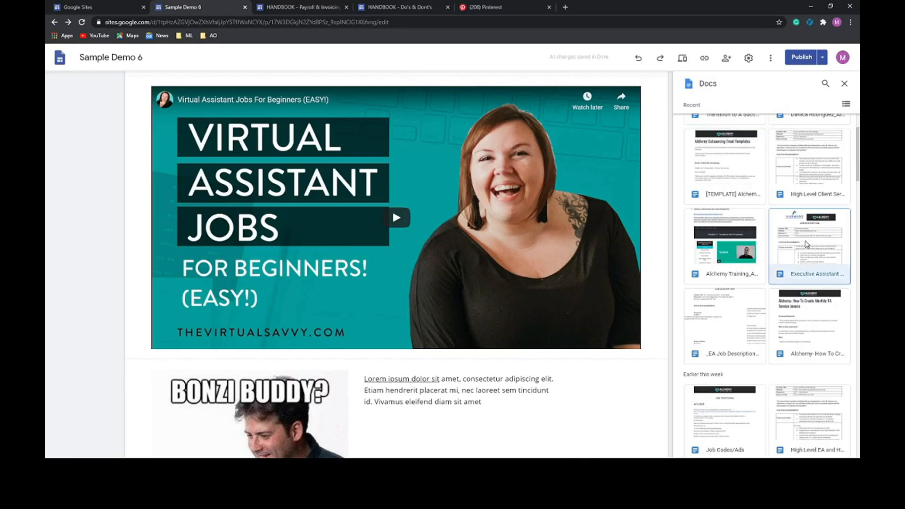
pyautogui.click(799, 265)
pyautogui.click(837, 449)
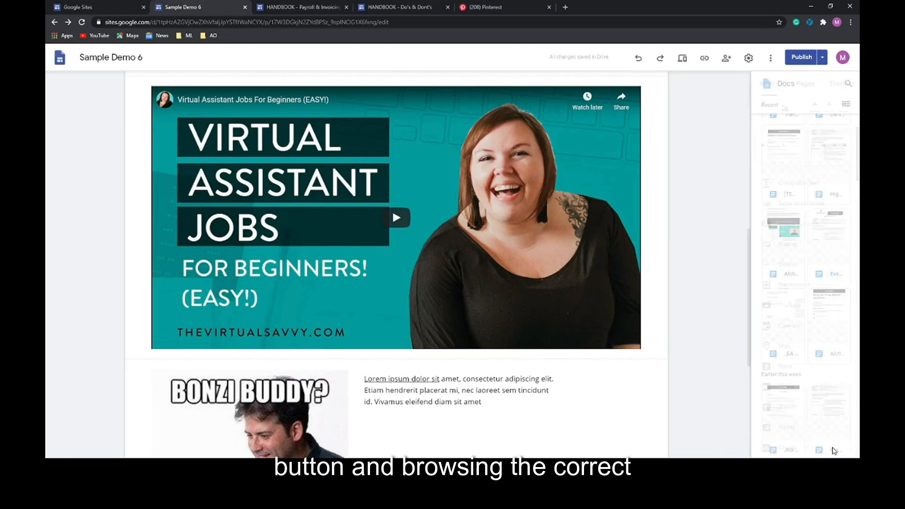
# - Shrink the embedded Doc to a small preview card and open it in its own tab
pyautogui.scroll(2, 576, 302)
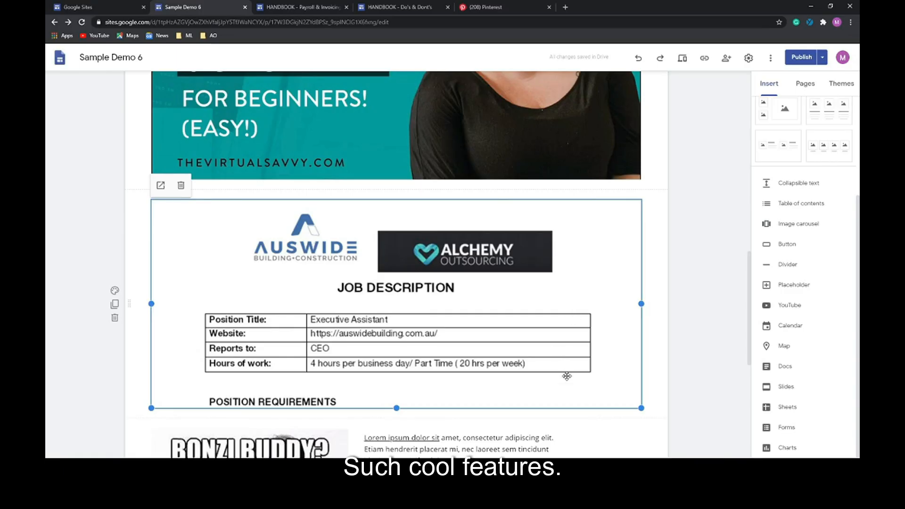
pyautogui.moveTo(641, 408); pyautogui.dragTo(246, 334)
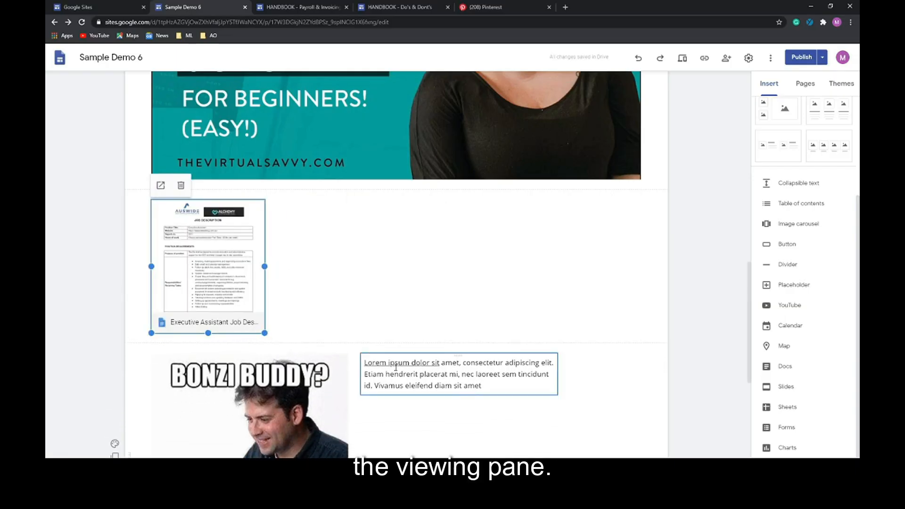
pyautogui.click(162, 187)
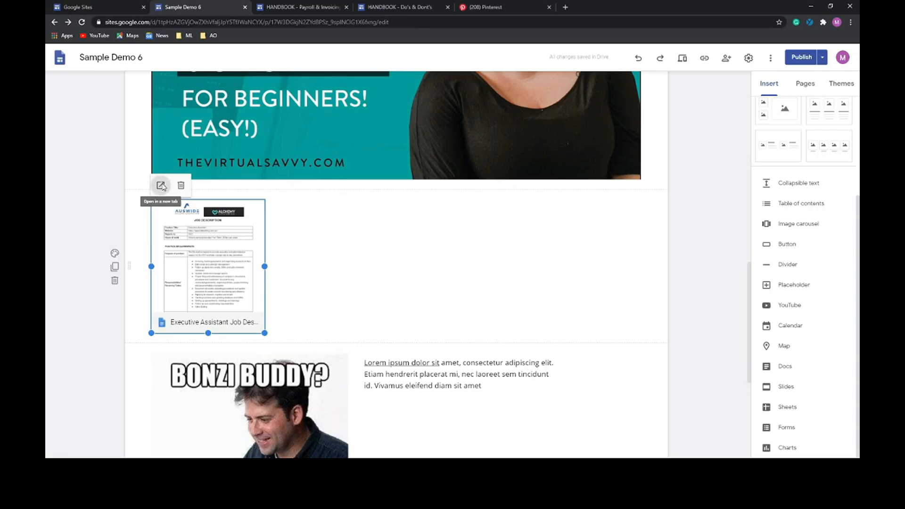
# - Verify the job description's Share setting is 'Anyone with the link can view', then go back to the Sample Demo 6 tab
pyautogui.click(813, 58)
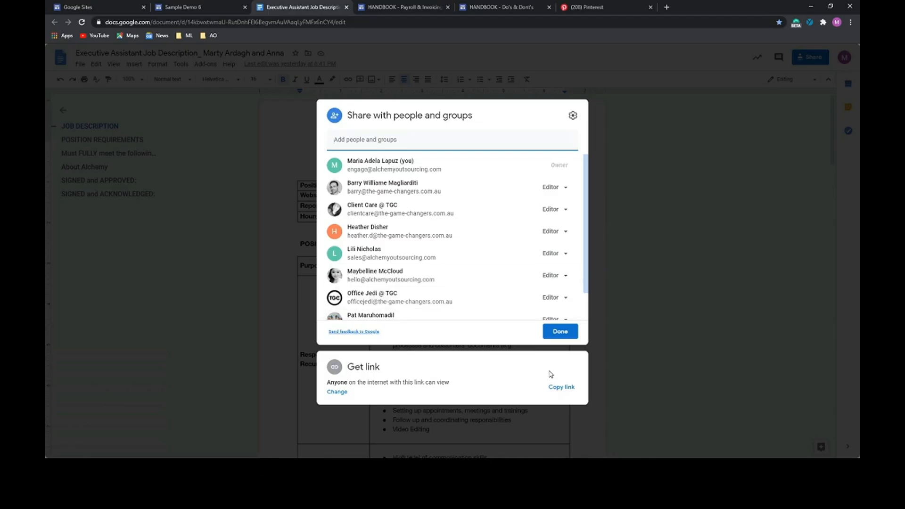
pyautogui.click(748, 327)
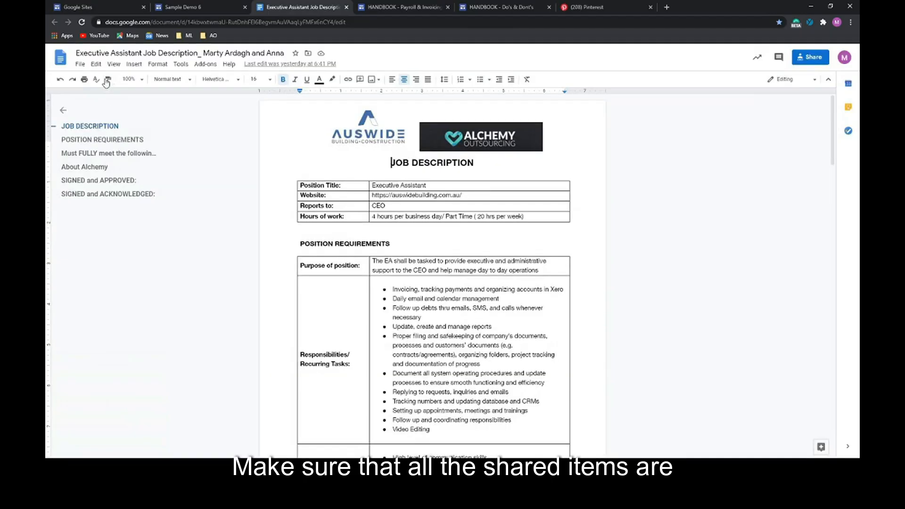
pyautogui.click(191, 7)
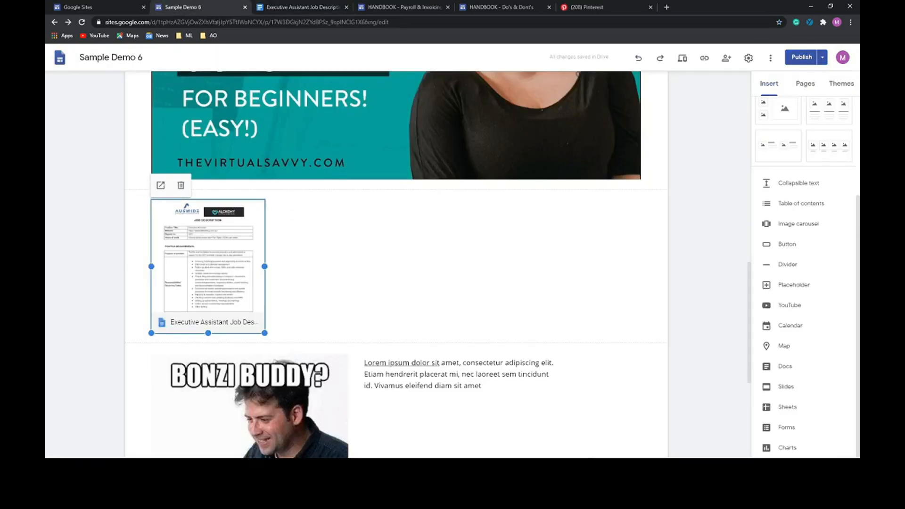
# - Embed the 'Do's and Dont's of a VA' Slides deck above the meme image
pyautogui.scroll(-5, 661, 264)
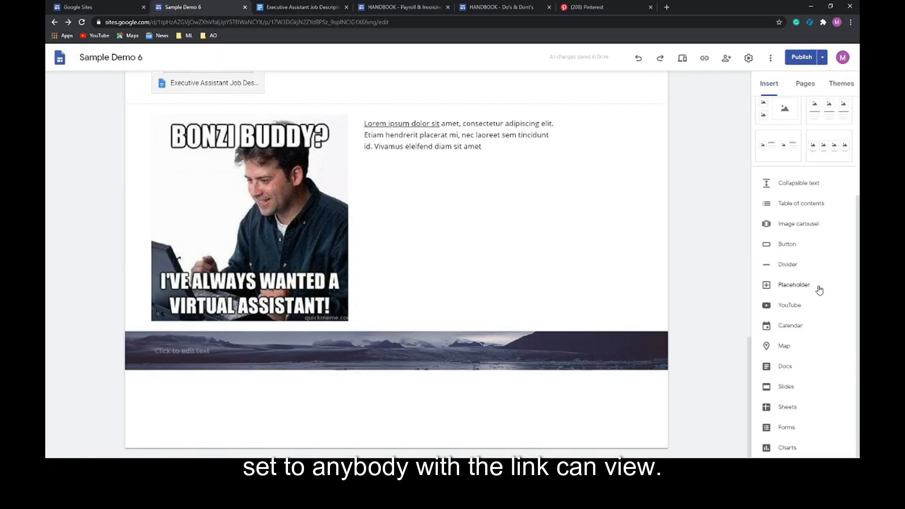
pyautogui.click(787, 387)
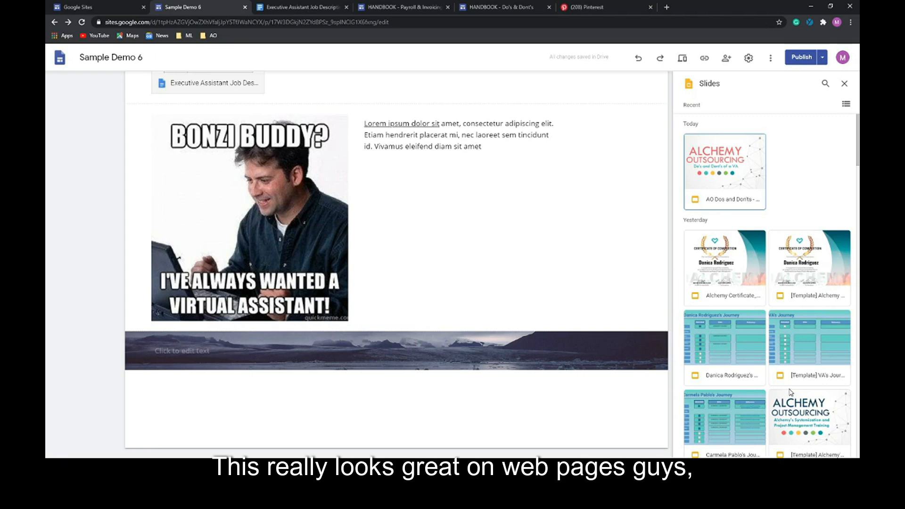
pyautogui.click(737, 173)
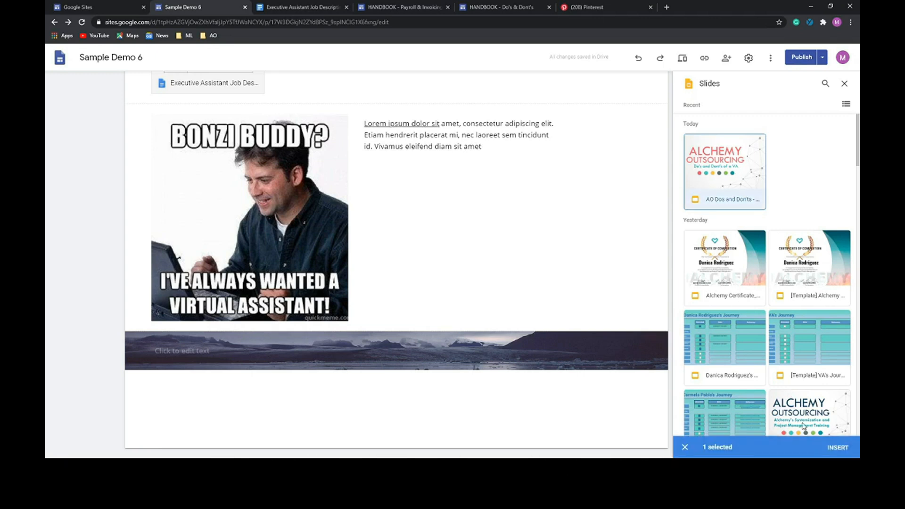
pyautogui.click(837, 448)
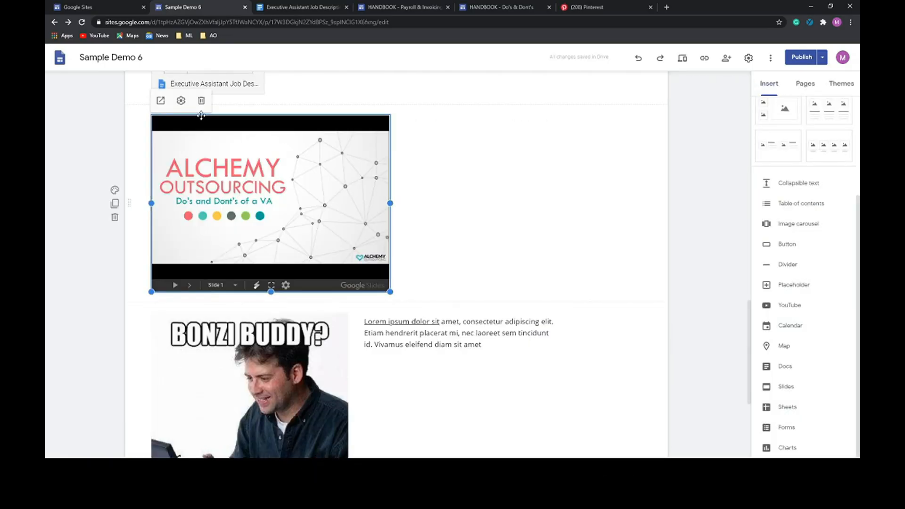
# - Set the embedded slides to auto-start with a 10-second delay between slides
pyautogui.click(181, 101)
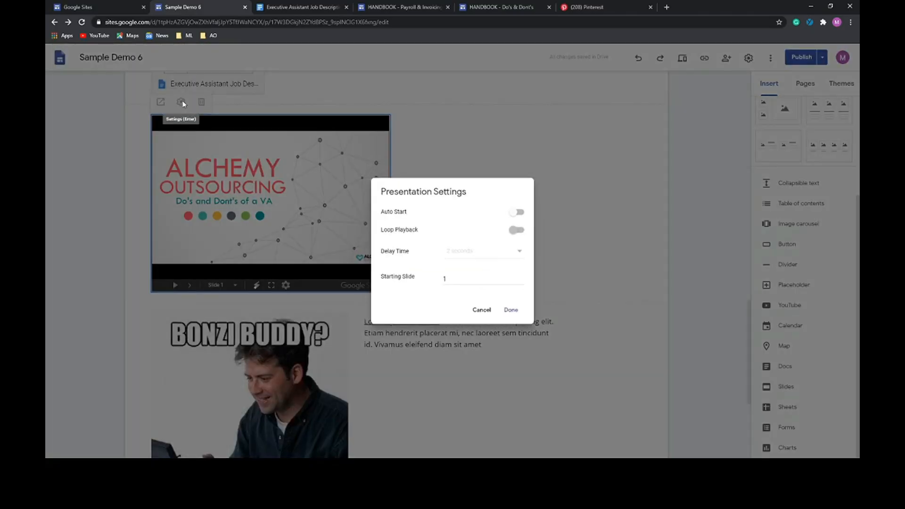
pyautogui.click(521, 211)
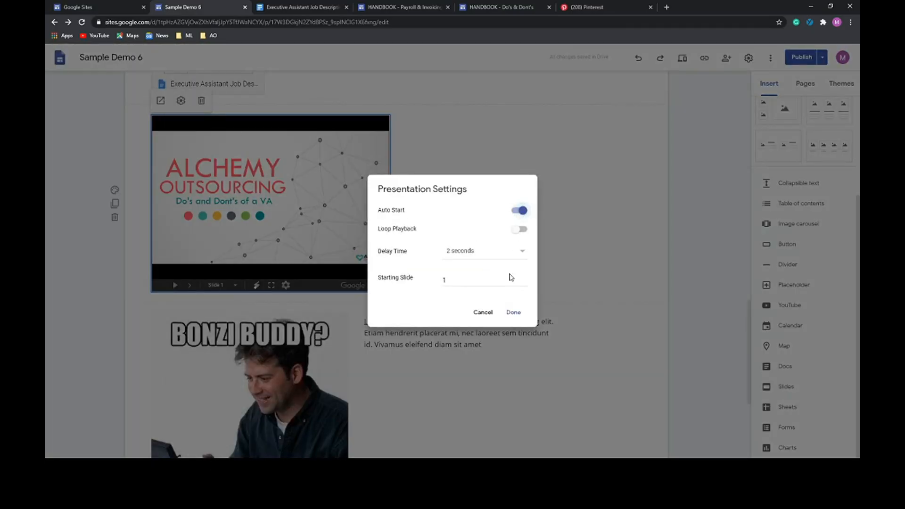
pyautogui.click(518, 254)
pyautogui.click(512, 296)
pyautogui.click(514, 313)
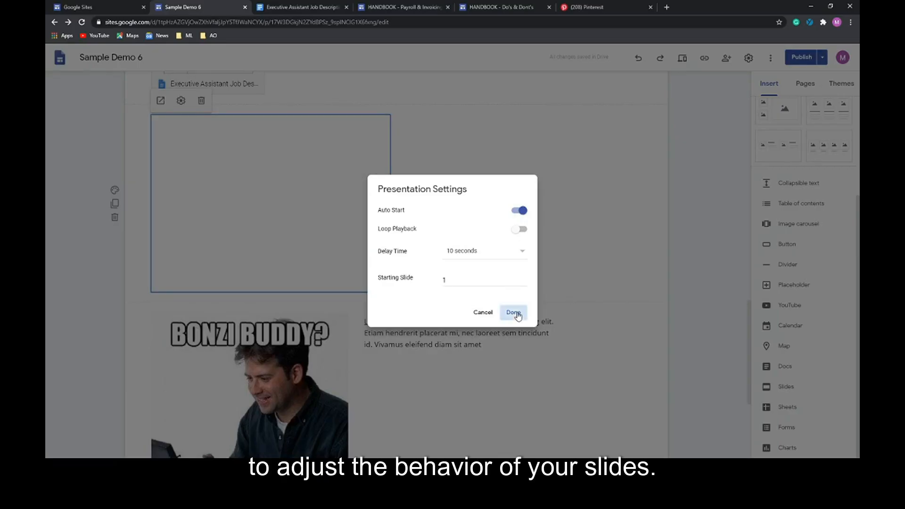
pyautogui.scroll(-4, 347, 443)
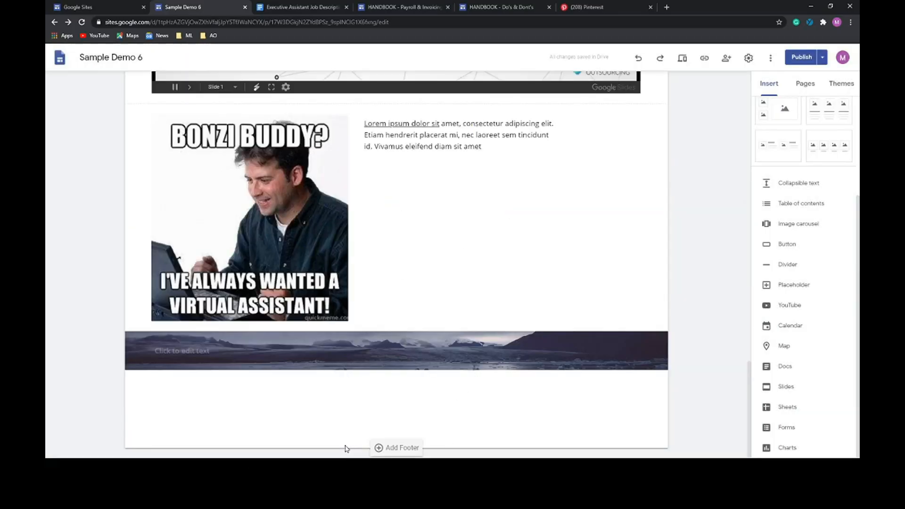
# - Embed the shared Alchemy outsourcing Drive folder from 'Shared with me' above the meme image
pyautogui.doubleClick(408, 410)
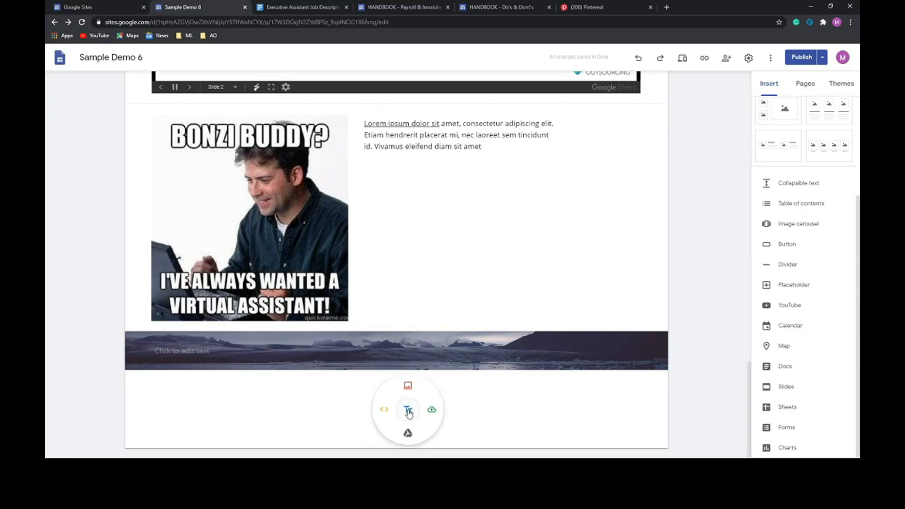
pyautogui.click(407, 434)
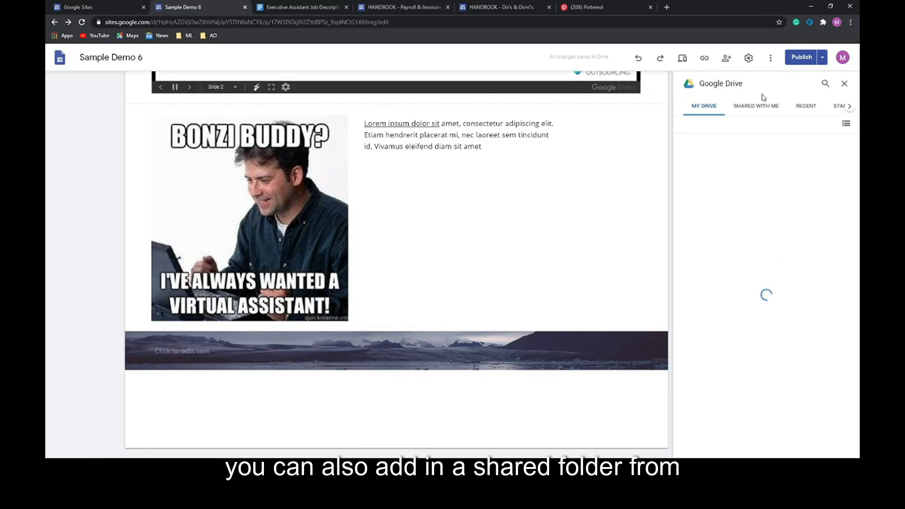
pyautogui.click(760, 106)
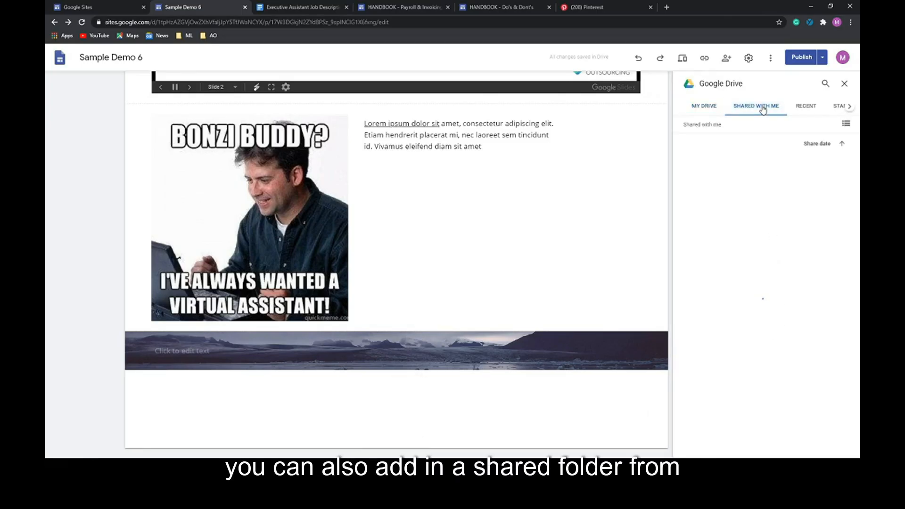
pyautogui.click(725, 342)
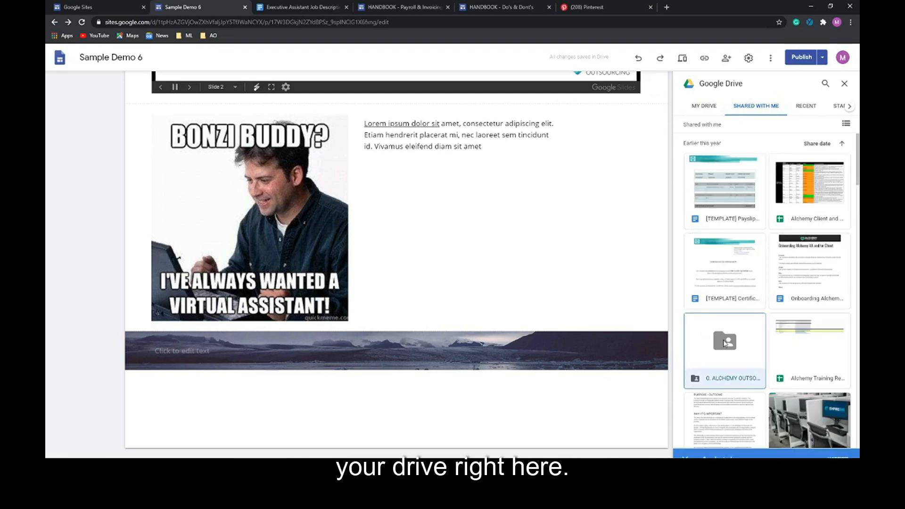
pyautogui.click(826, 449)
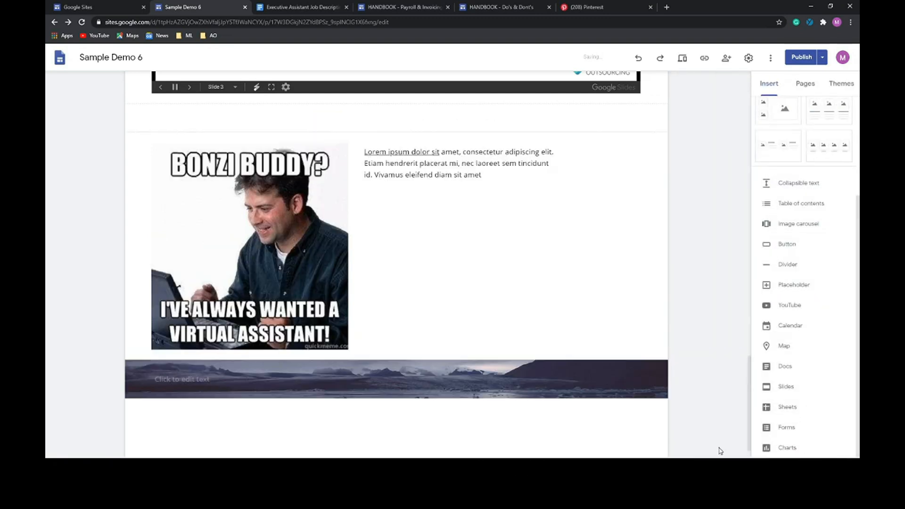
# - Check the page and bring up the Review changes and publish screen
pyautogui.scroll(-3, 465, 316)
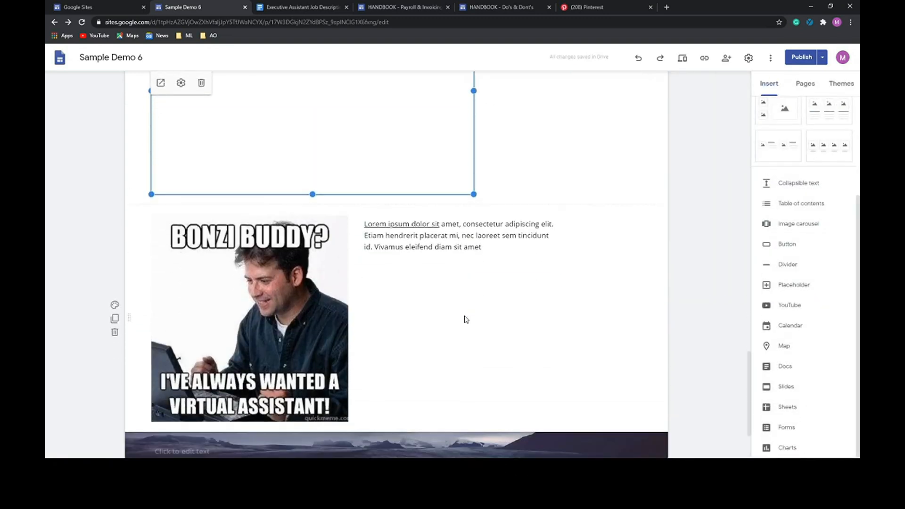
pyautogui.scroll(-2, 460, 330)
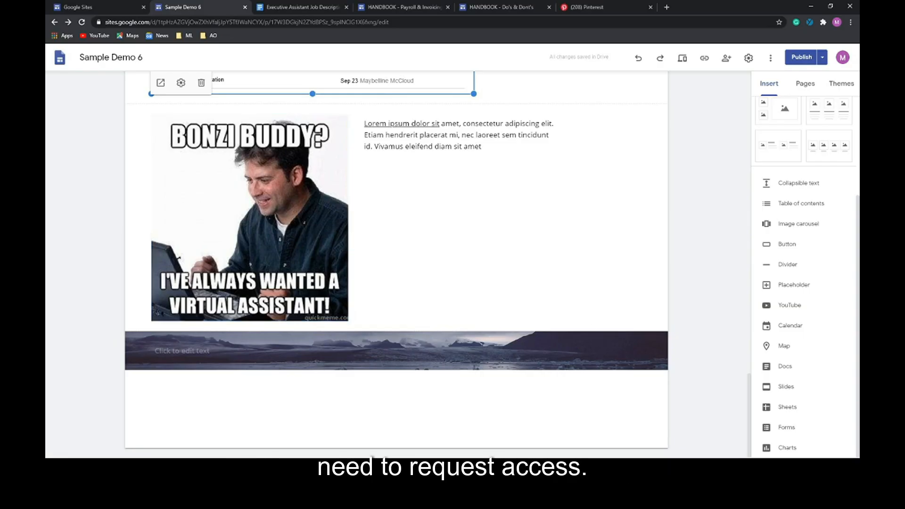
pyautogui.click(801, 57)
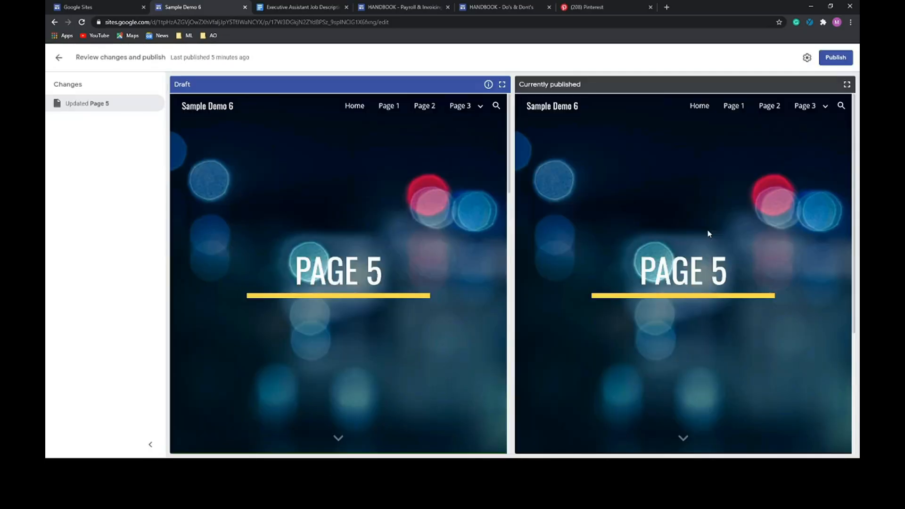
# - Confirm publishing of the updated Page 5 from the Review changes screen
pyautogui.click(836, 58)
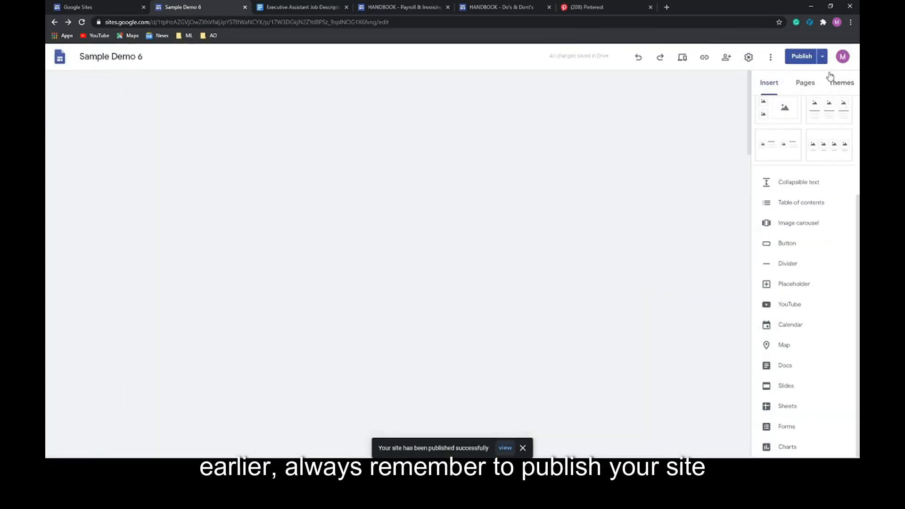